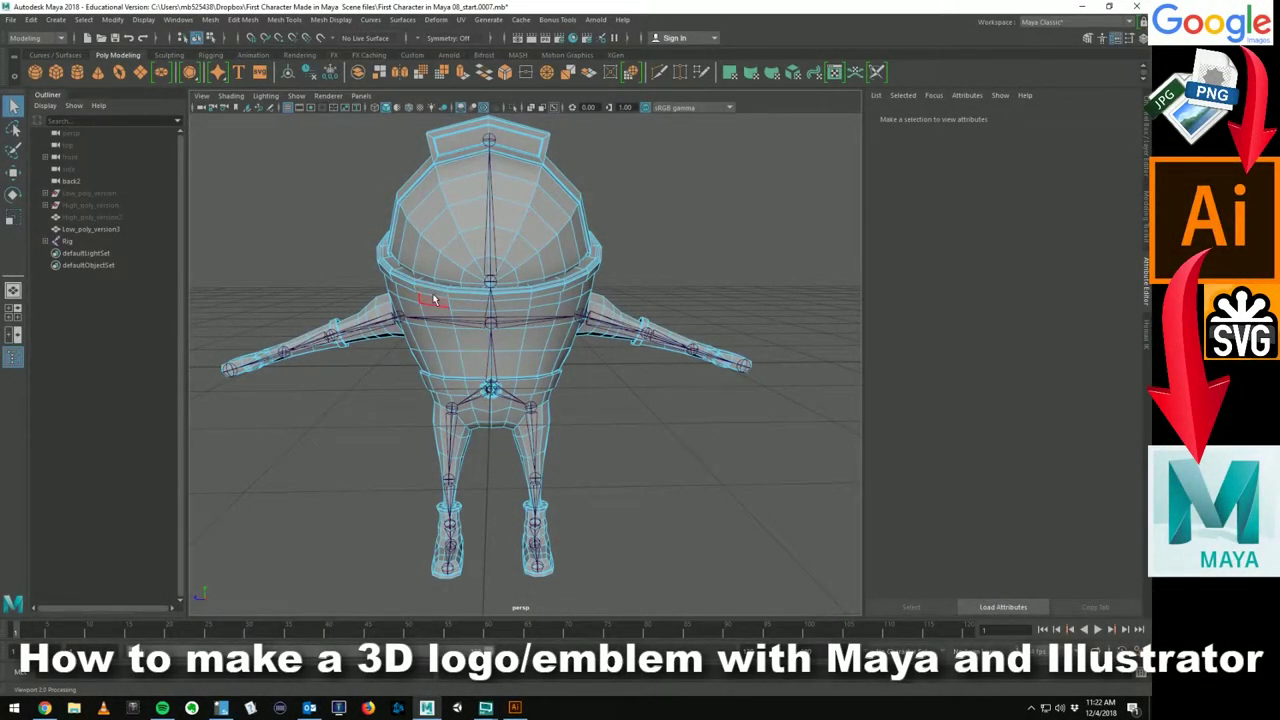
Step: Examine the spiral emblem on the character's belt buckle up close and from several angles
{"action": "scroll", "coordinate": [436, 321], "scroll_direction": "up", "scroll_amount": 5}
{"action": "left_click_drag", "start_coordinate": [483, 310], "coordinate": [569, 343], "text": "alt"}
{"action": "left_click", "coordinate": [519, 396]}
{"action": "right_click_drag", "start_coordinate": [569, 343], "coordinate": [637, 323], "text": "alt"}
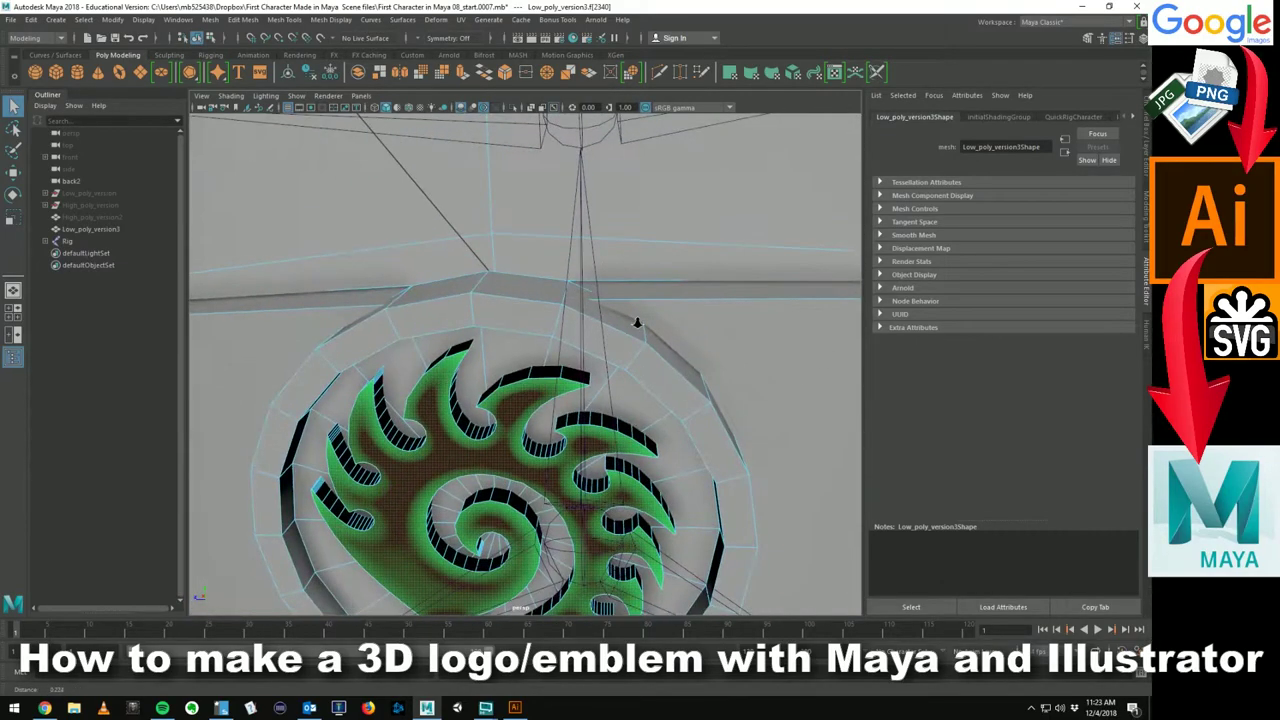
{"action": "left_click_drag", "start_coordinate": [631, 303], "coordinate": [640, 279], "text": "alt"}
{"action": "right_click_drag", "start_coordinate": [640, 279], "coordinate": [608, 278], "text": "alt"}
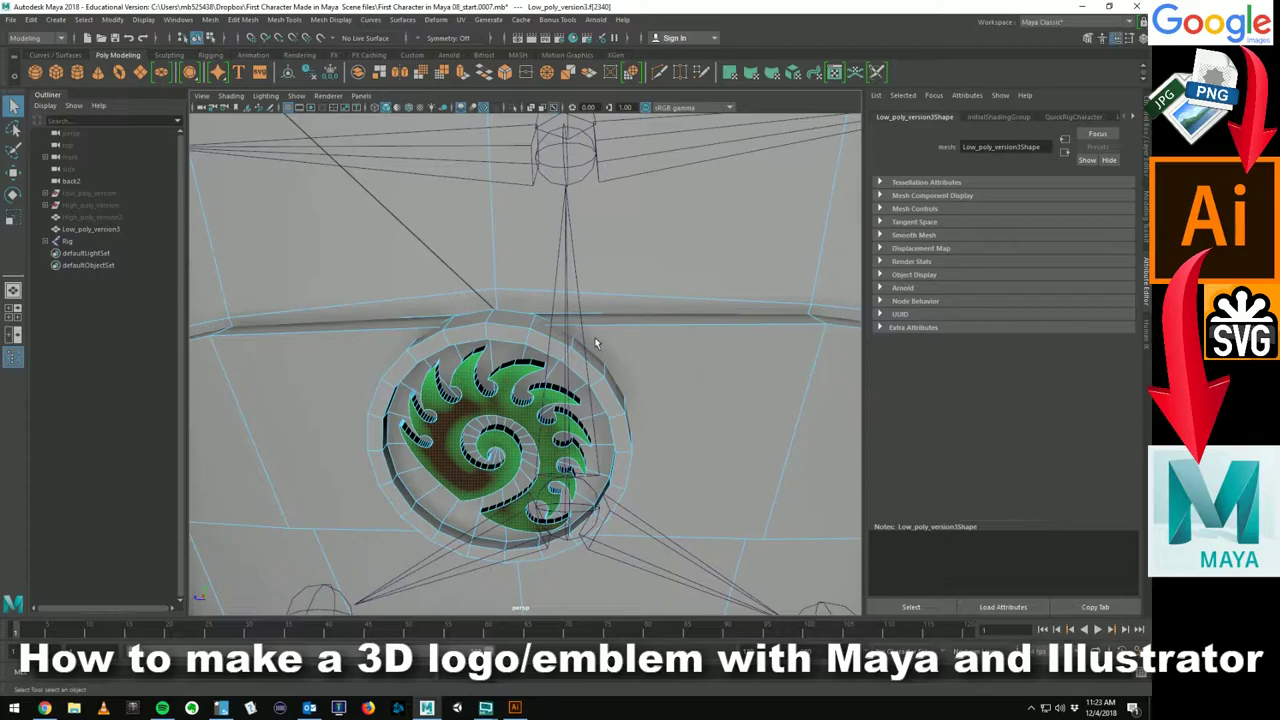
{"action": "left_click_drag", "start_coordinate": [610, 360], "coordinate": [629, 404], "text": "alt"}
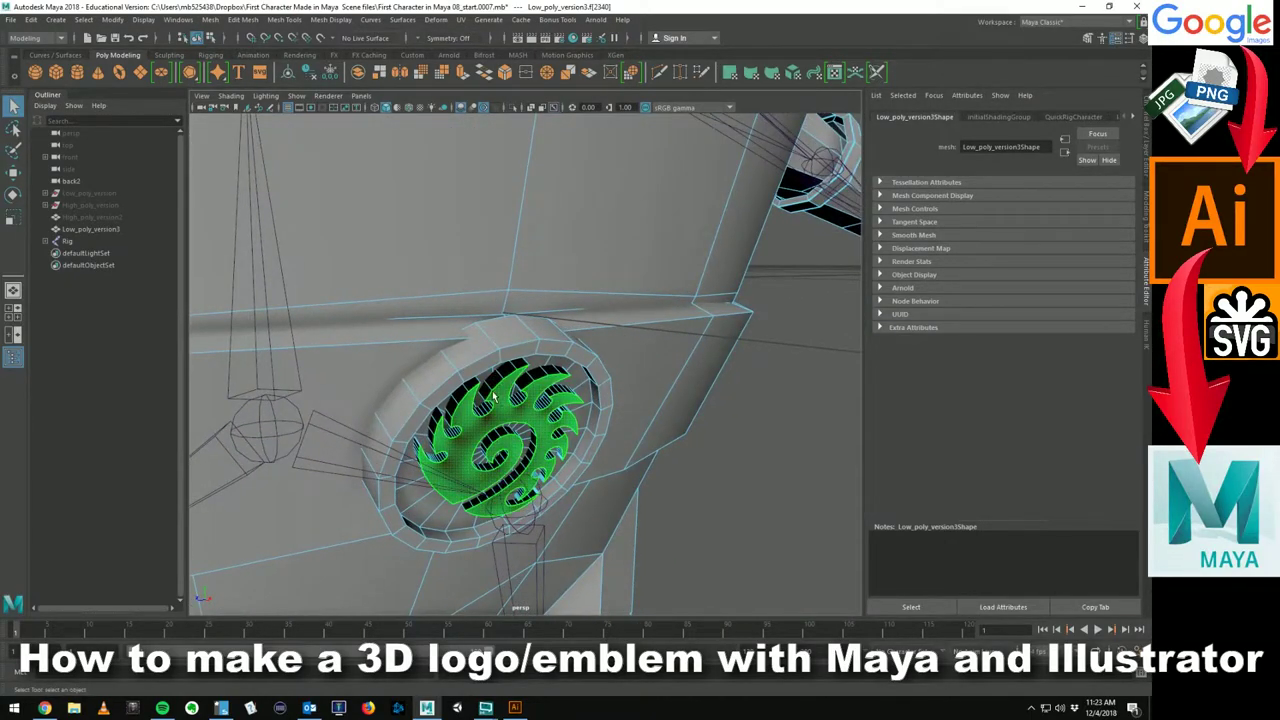
{"action": "left_click_drag", "start_coordinate": [545, 412], "coordinate": [577, 349], "text": "alt"}
{"action": "right_click_drag", "start_coordinate": [577, 349], "coordinate": [556, 346], "text": "alt"}
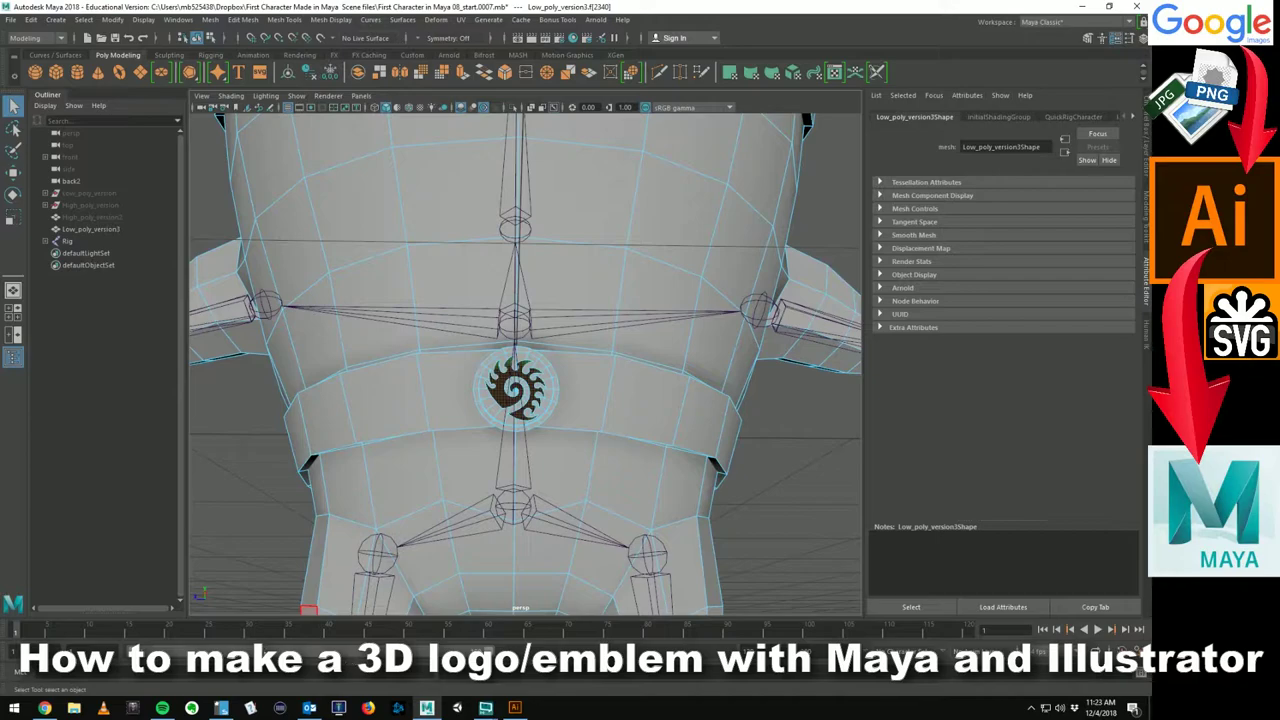
Step: Switch to Chrome, bring up Illustrator beside it, and search Google for "zerg symbol"
{"action": "left_click", "coordinate": [44, 708]}
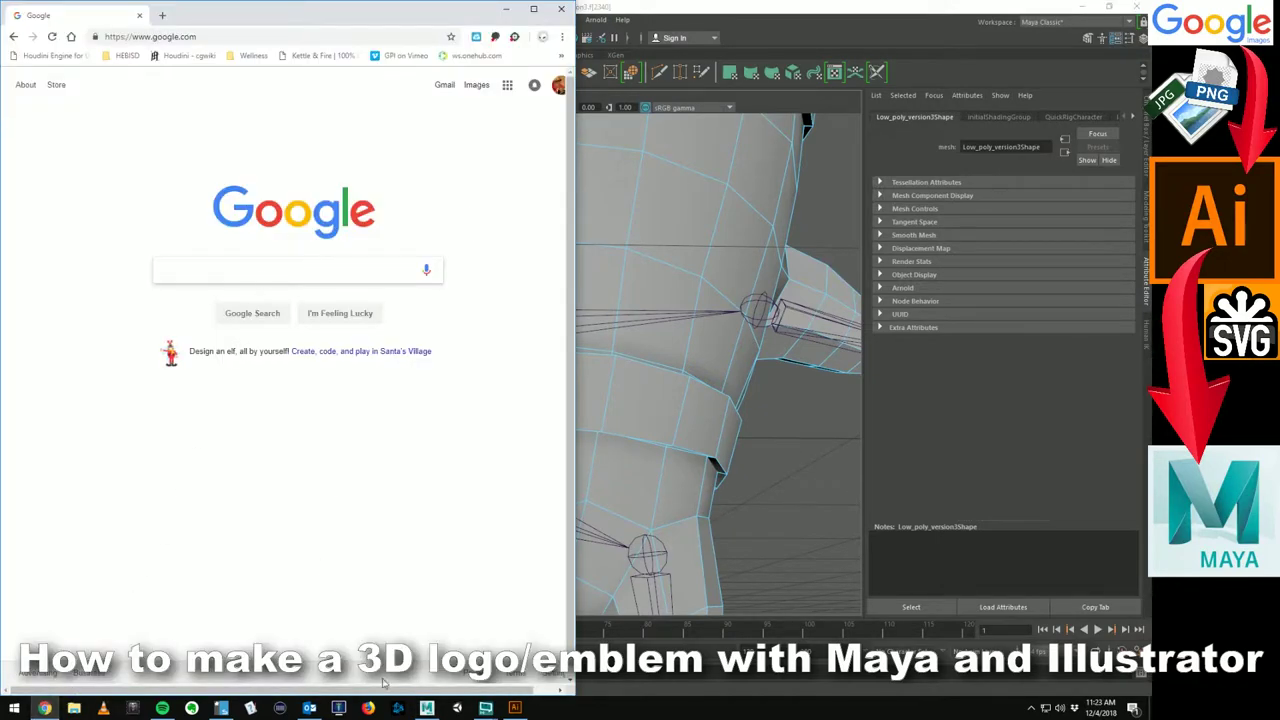
{"action": "left_click", "coordinate": [514, 708]}
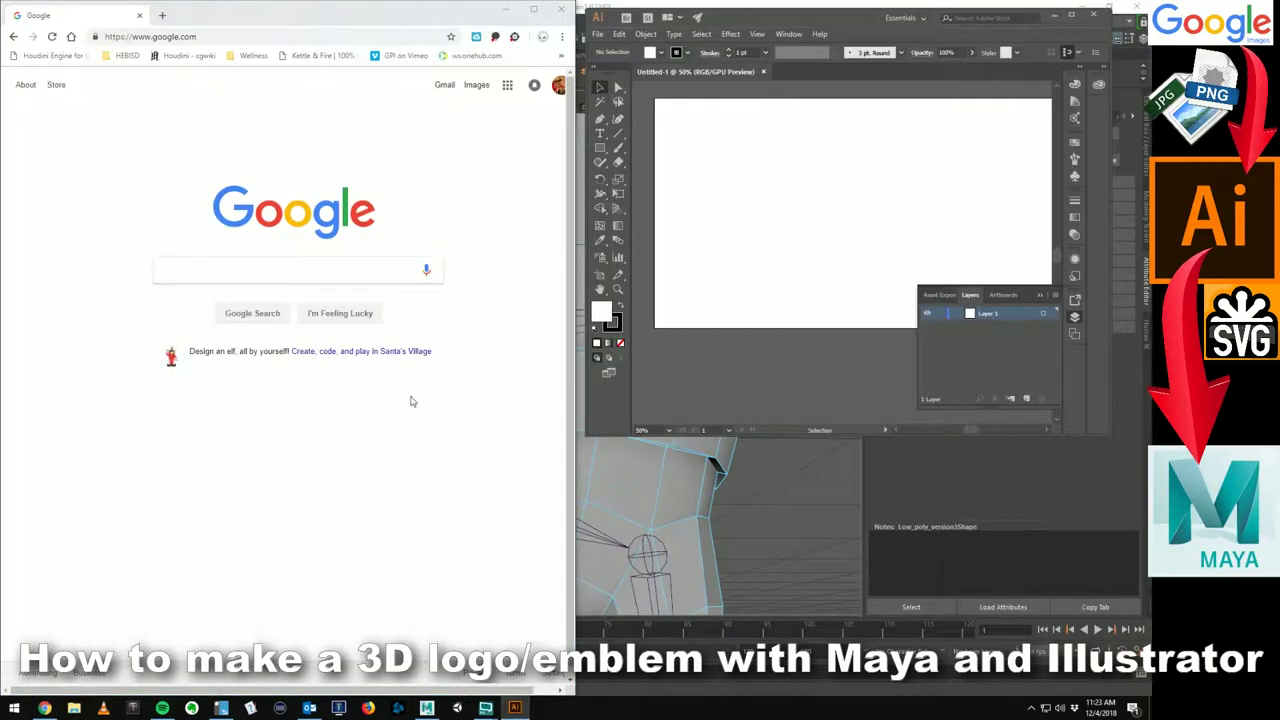
{"action": "left_click", "coordinate": [214, 266]}
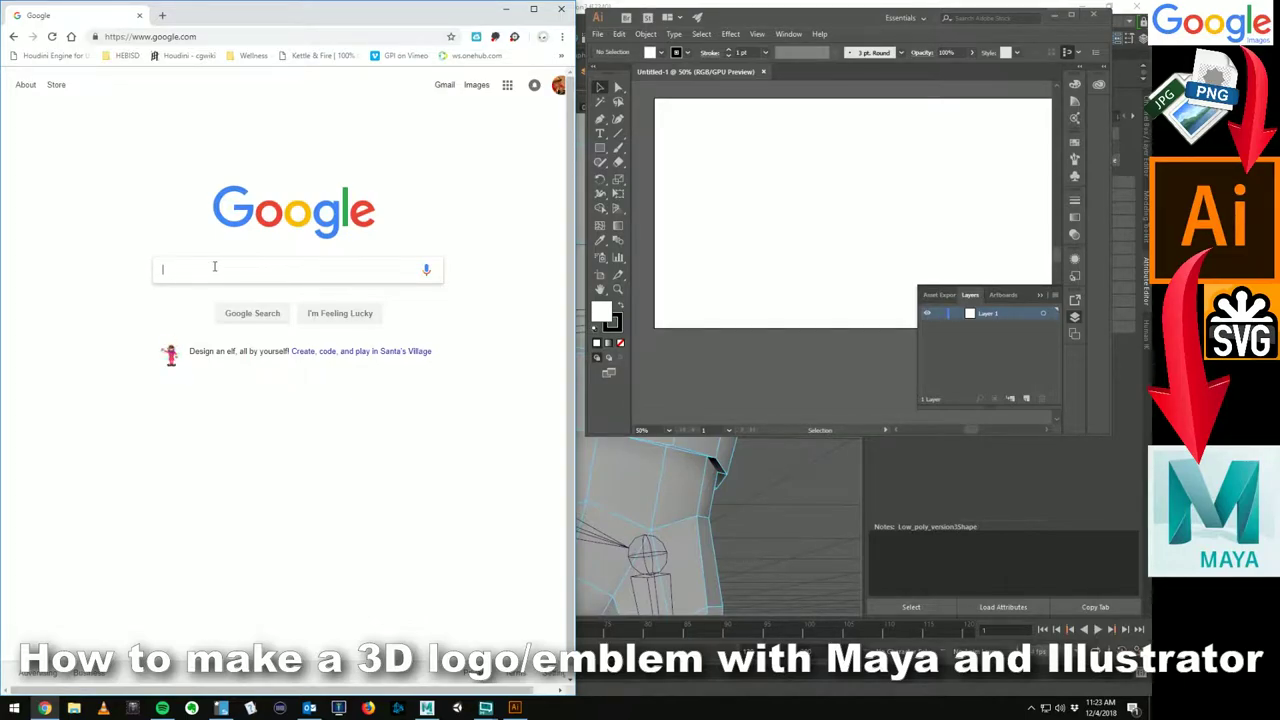
{"action": "type", "text": "zerg"}
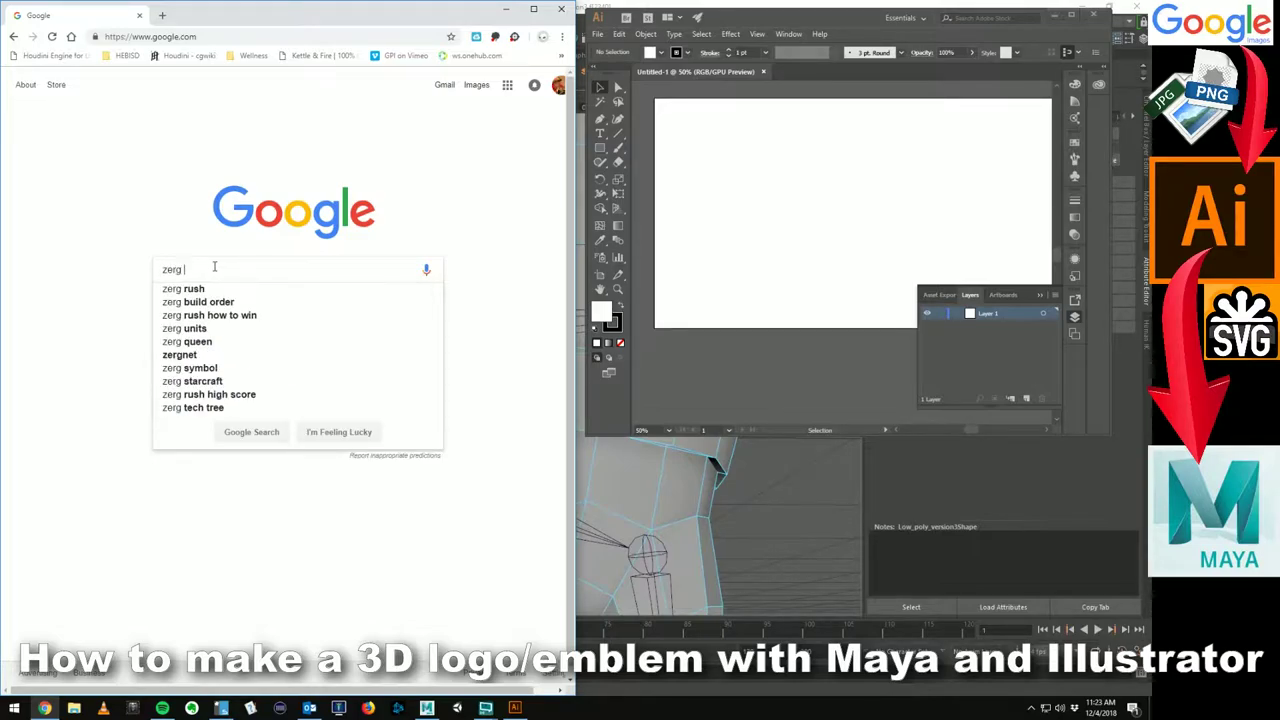
{"action": "type", "text": " syn"}
{"action": "key", "text": "BackSpace"}
{"action": "type", "text": "nm"}
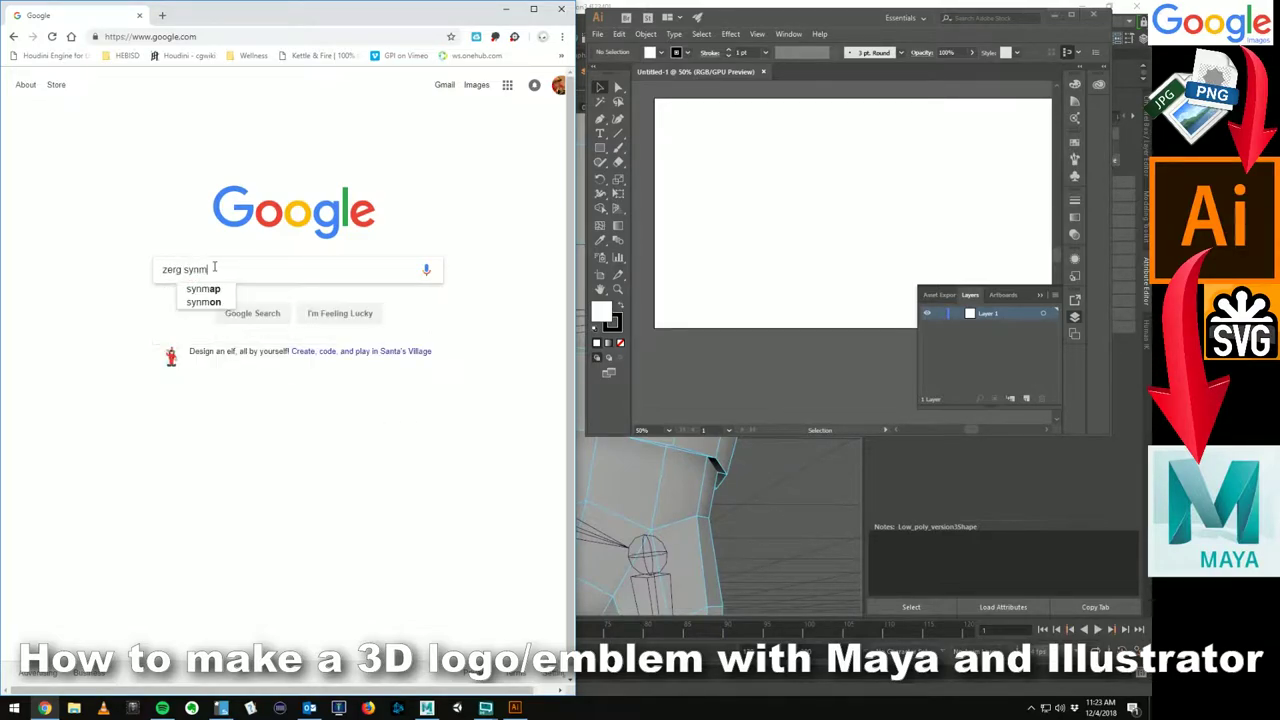
{"action": "key", "text": "BackSpace"}
{"action": "key", "text": "BackSpace"}
{"action": "type", "text": "mbpo"}
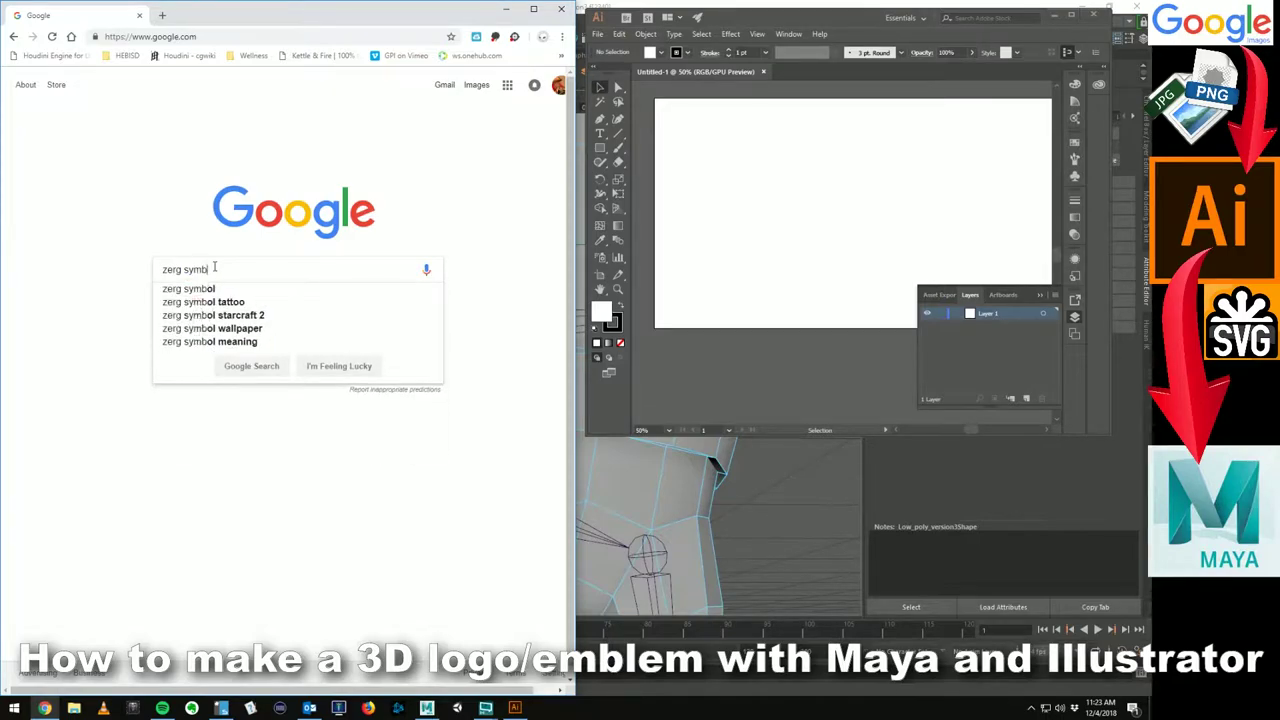
{"action": "key", "text": "BackSpace"}
{"action": "key", "text": "BackSpace"}
{"action": "type", "text": "ol"}
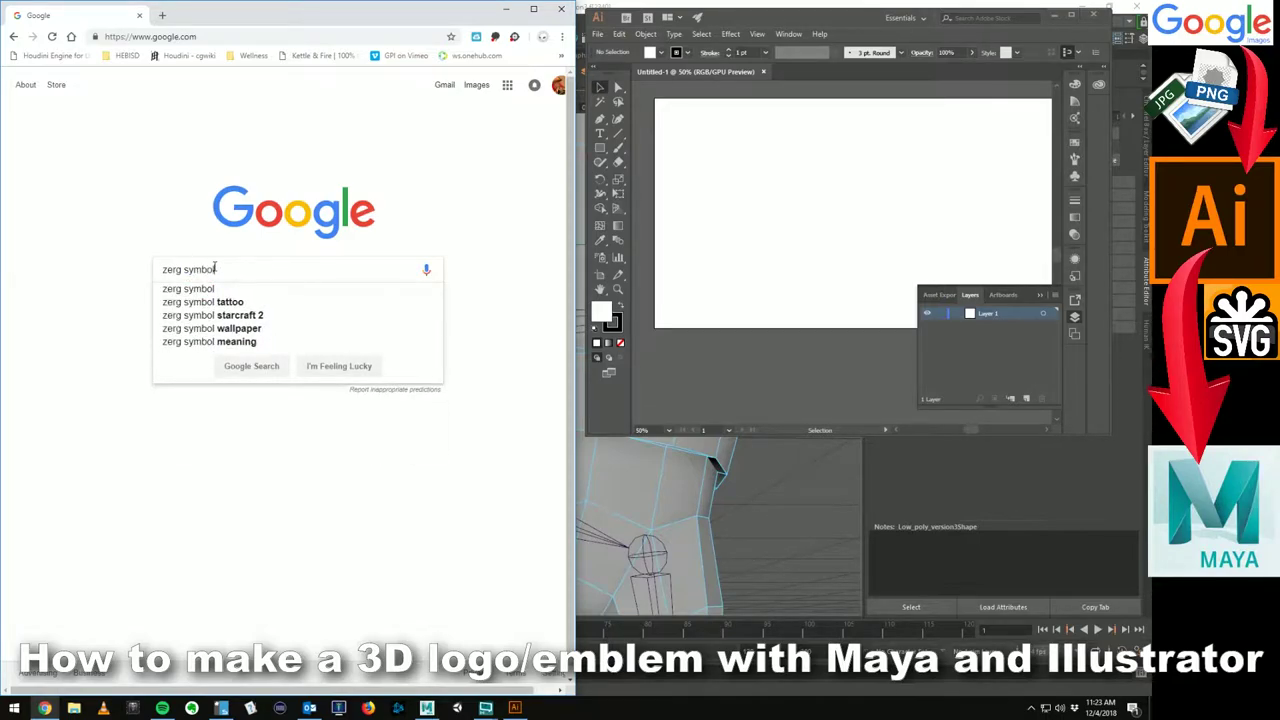
{"action": "key", "text": "Return"}
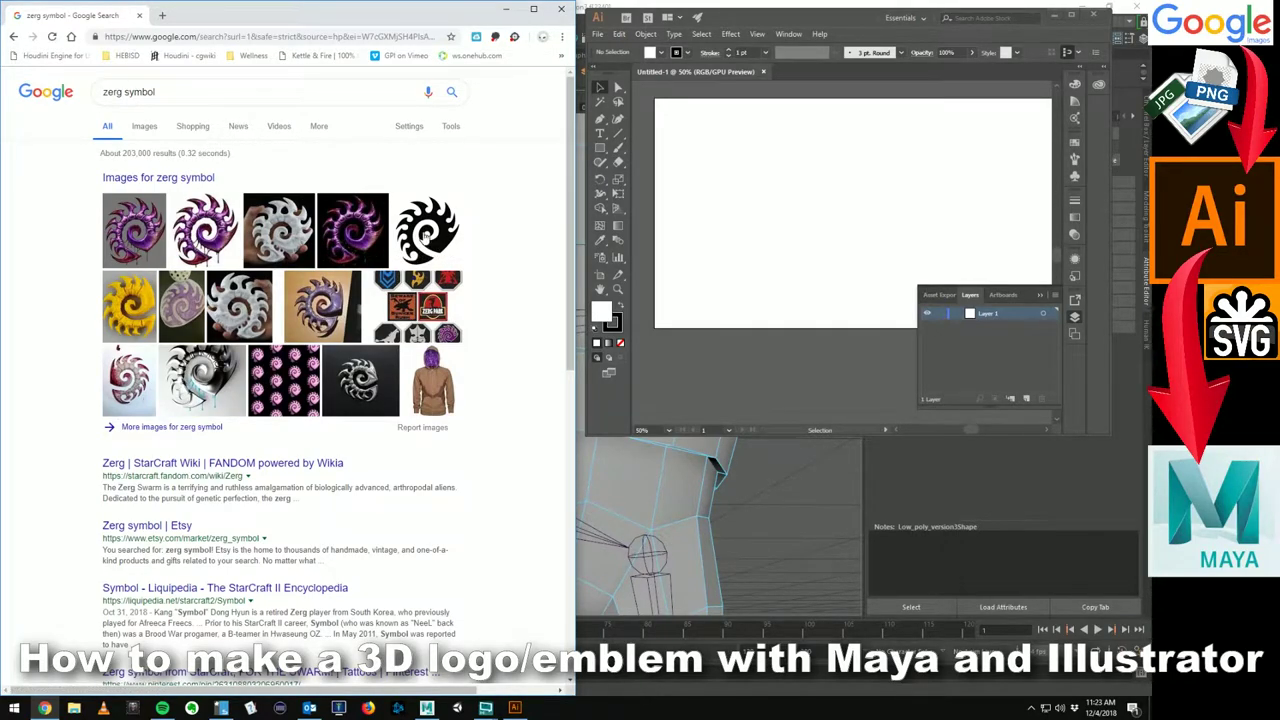
Step: Open the black-and-white Zerg symbol from the image results and save it to the desktop, with Maya minimized
{"action": "left_click", "coordinate": [425, 238]}
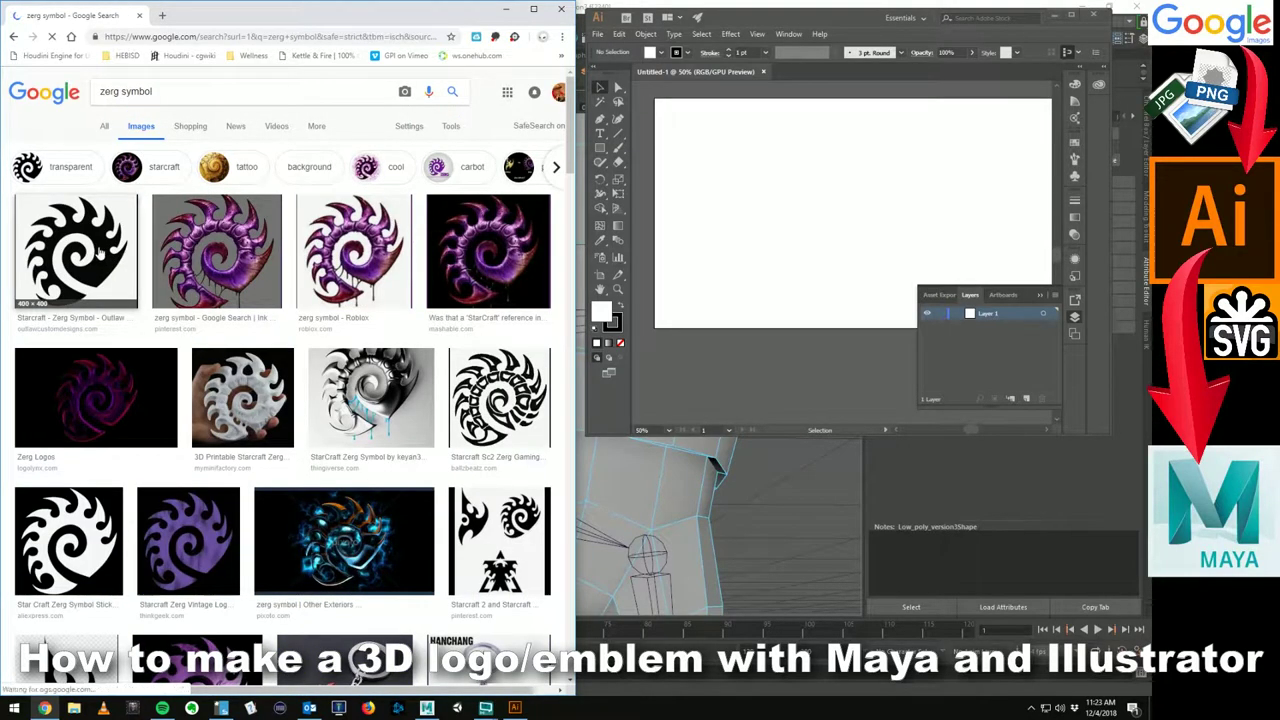
{"action": "left_click", "coordinate": [120, 295]}
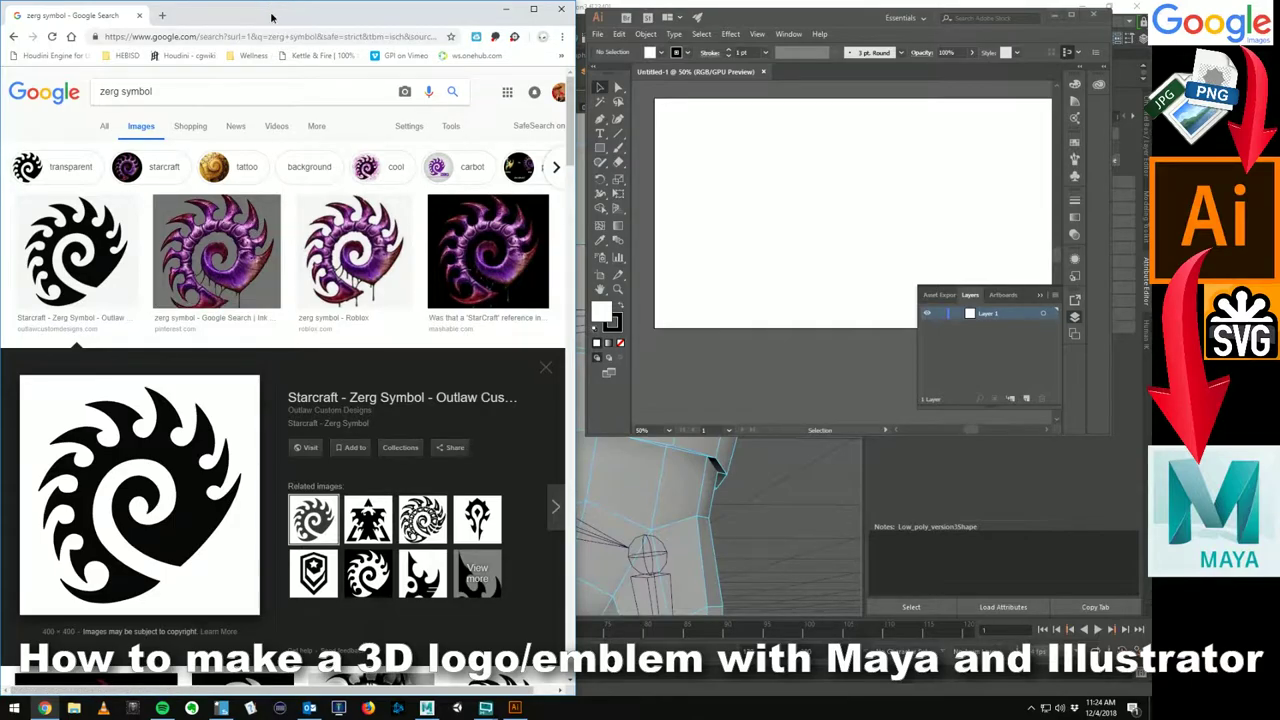
{"action": "left_click_drag", "start_coordinate": [272, 6], "coordinate": [334, 96]}
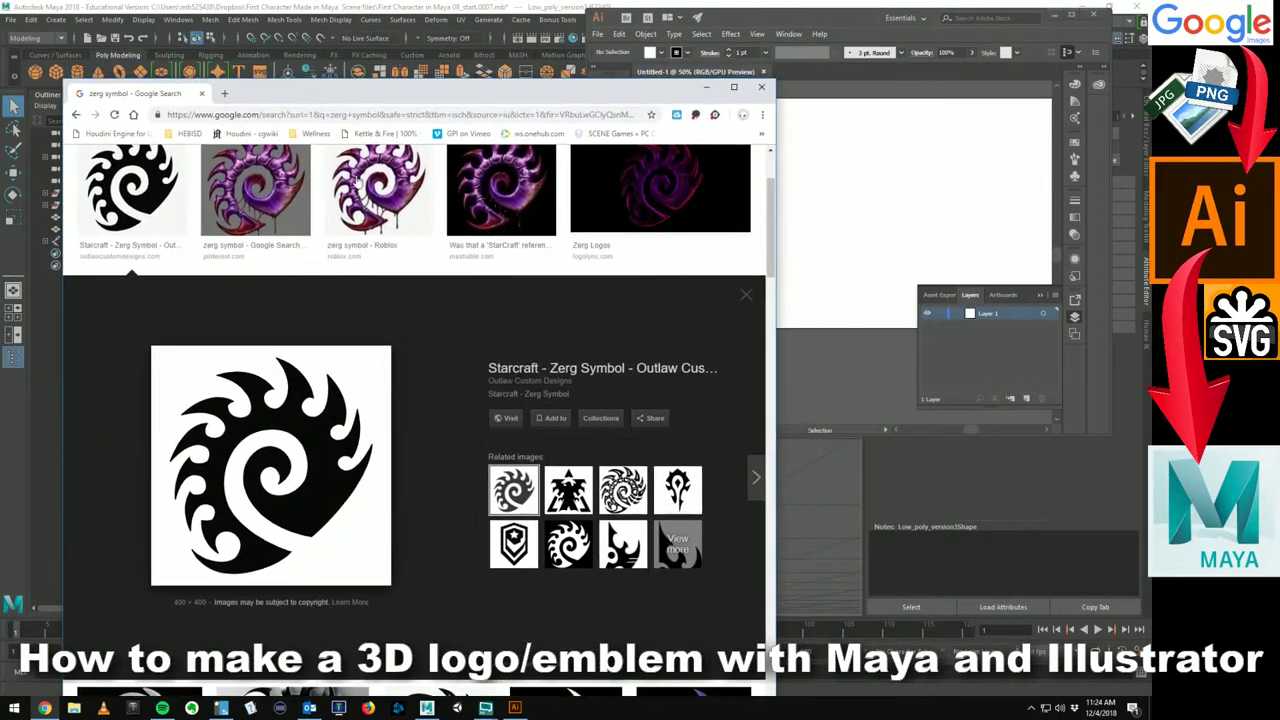
{"action": "left_click", "coordinate": [475, 9]}
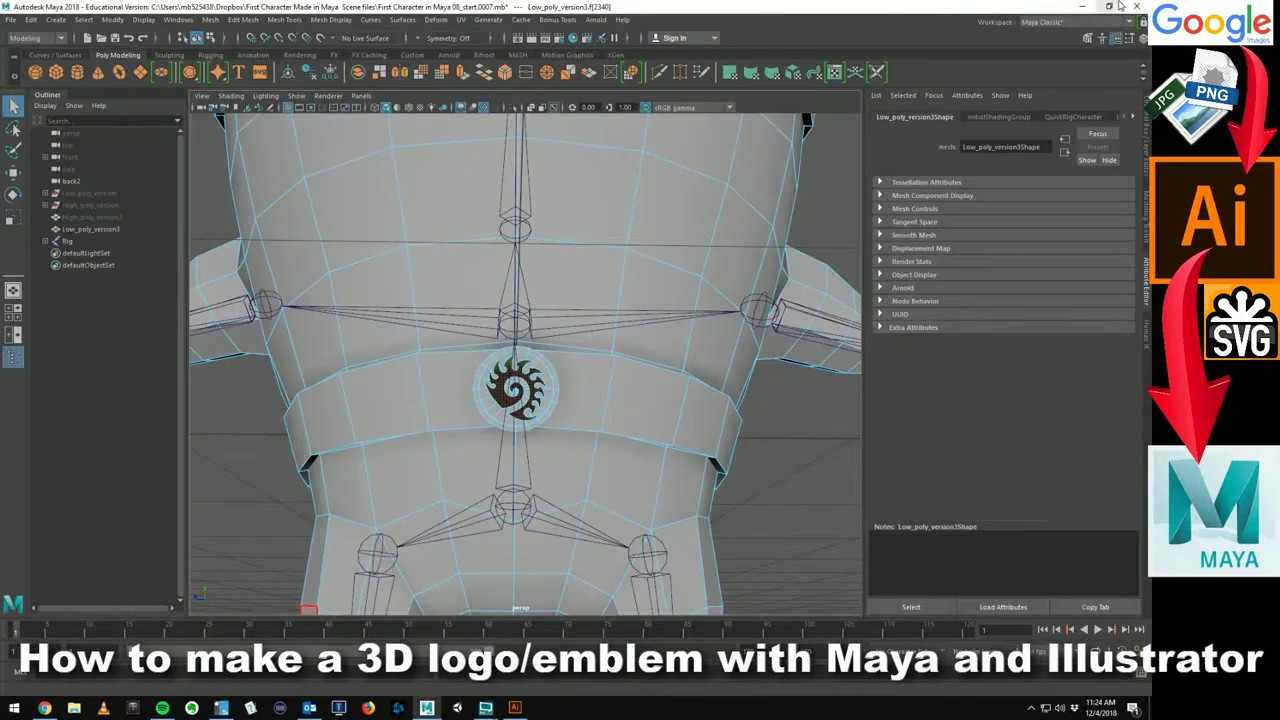
{"action": "left_click", "coordinate": [1082, 7]}
{"action": "left_click_drag", "start_coordinate": [329, 87], "coordinate": [659, 17]}
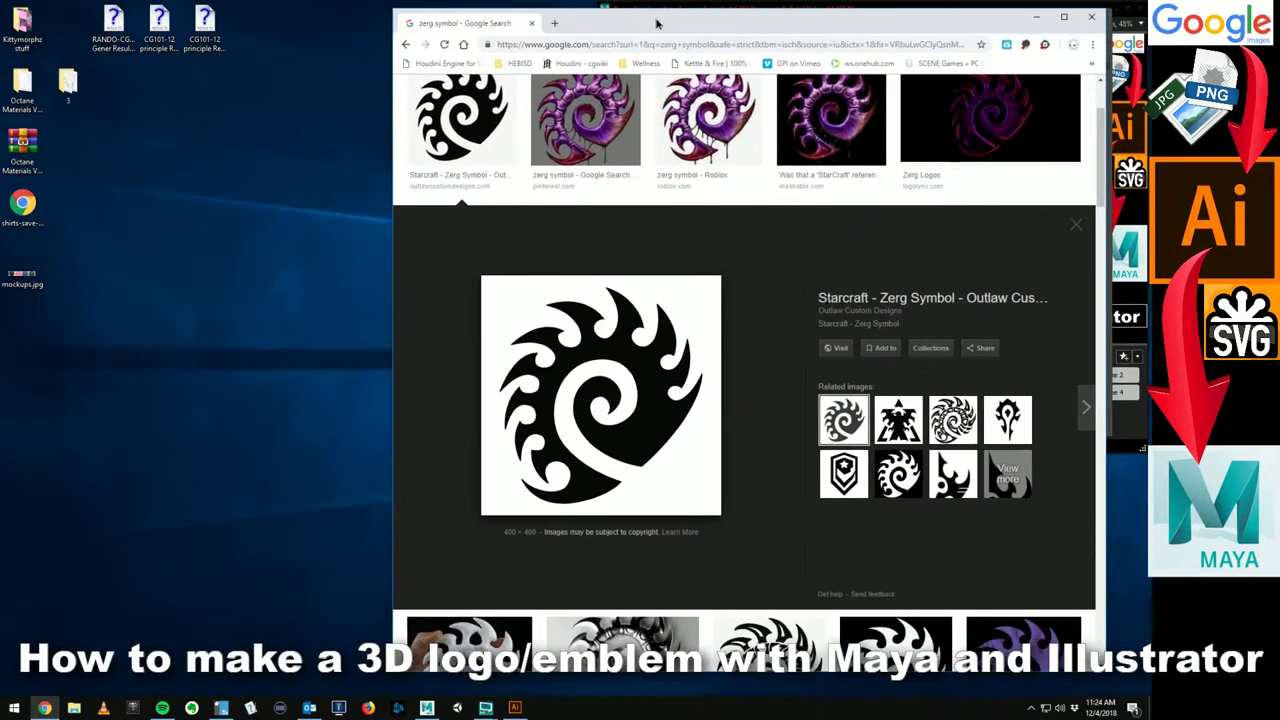
{"action": "left_click_drag", "start_coordinate": [470, 262], "coordinate": [250, 240]}
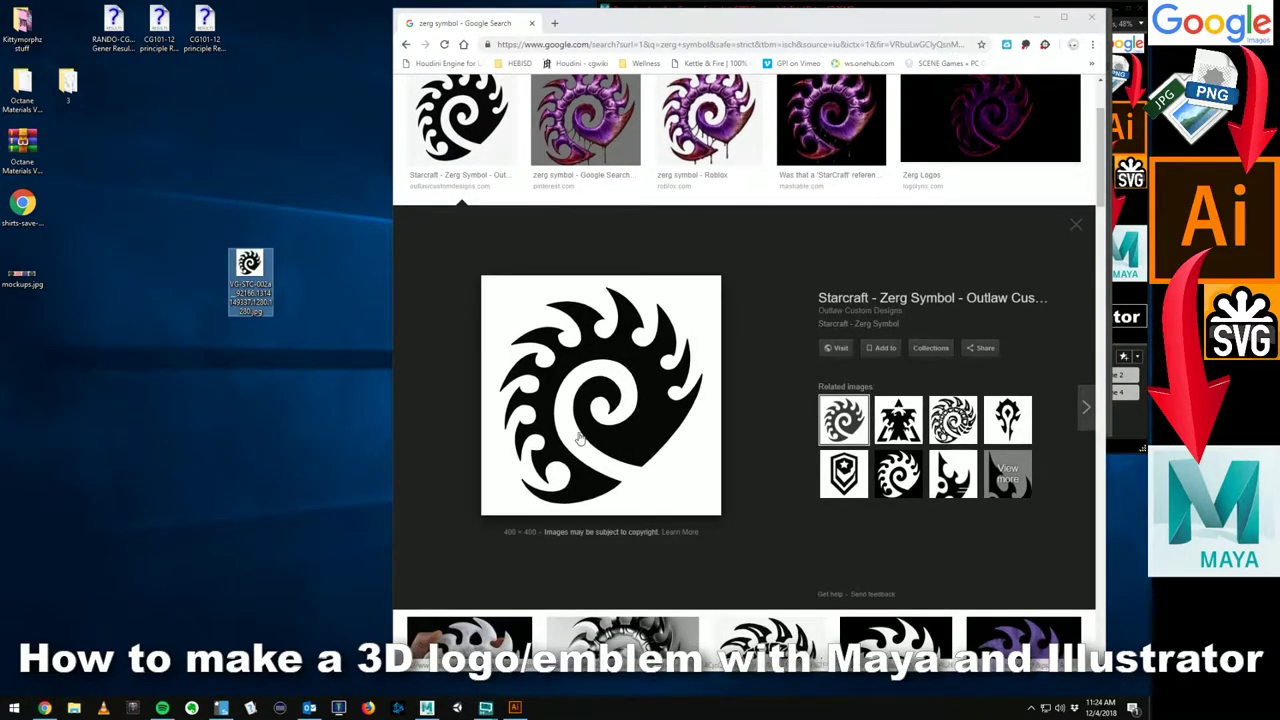
Step: Switch to Illustrator and place the saved Zerg symbol image from the desktop near the middle of the artboard
{"action": "left_click", "coordinate": [926, 31]}
{"action": "left_click_drag", "start_coordinate": [926, 31], "coordinate": [696, 69]}
{"action": "left_click", "coordinate": [811, 58]}
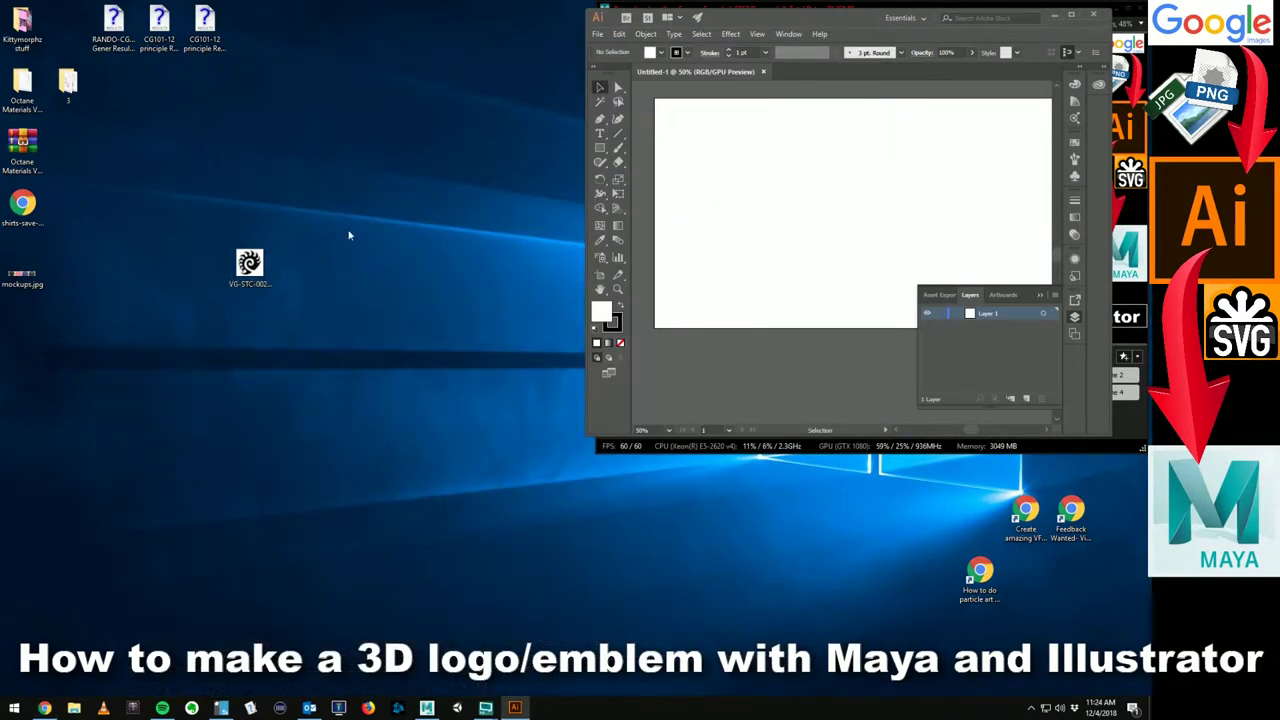
{"action": "left_click_drag", "start_coordinate": [873, 13], "coordinate": [650, 44]}
{"action": "left_click", "coordinate": [1116, 10]}
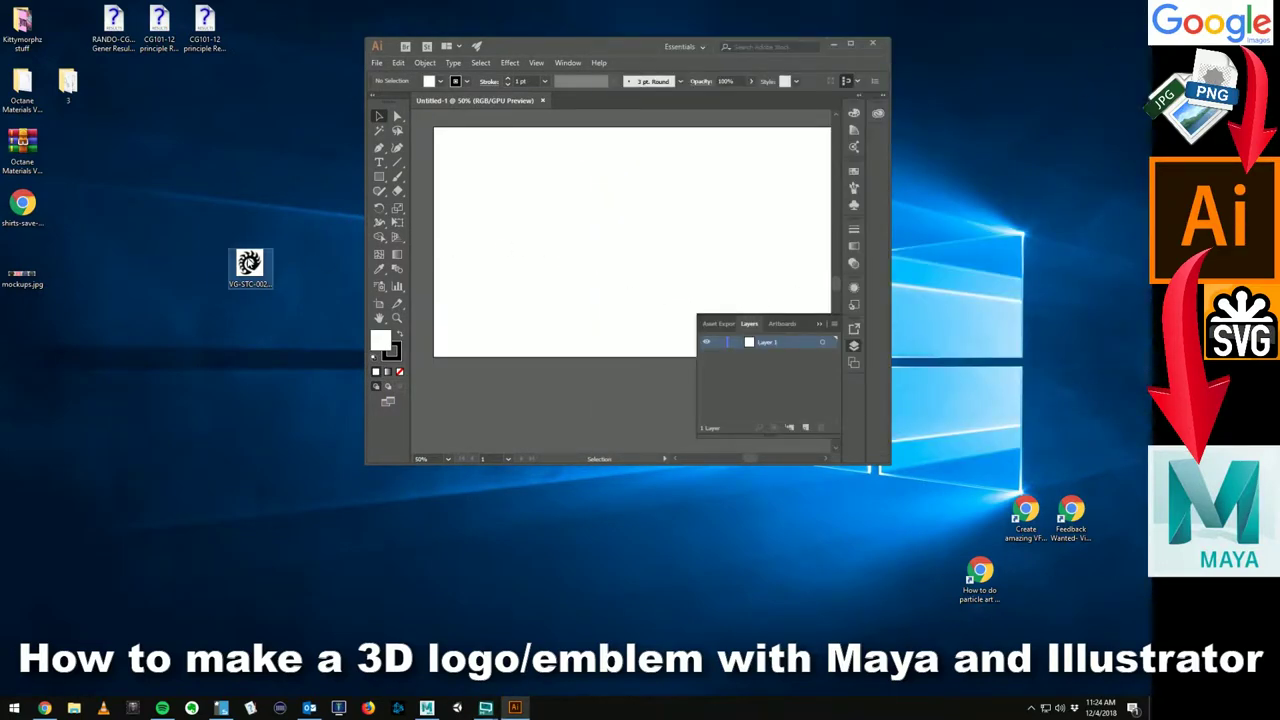
{"action": "left_click_drag", "start_coordinate": [250, 263], "coordinate": [593, 202]}
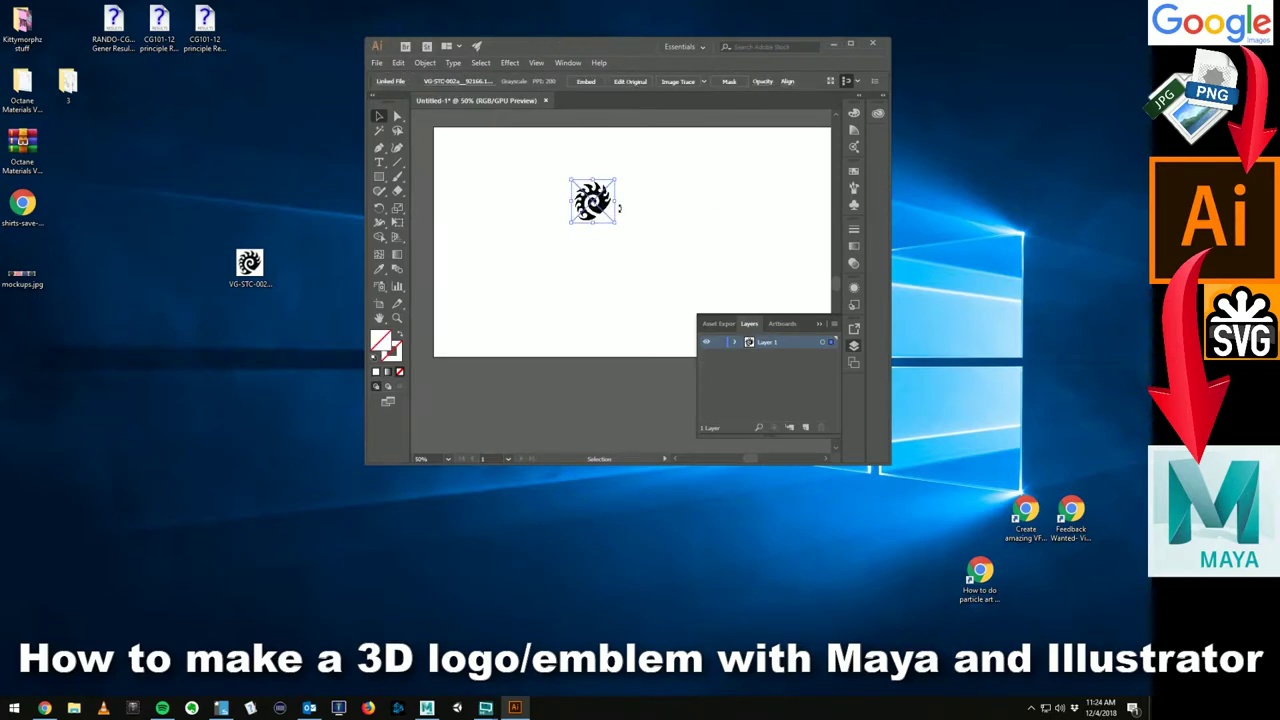
{"action": "left_click_drag", "start_coordinate": [609, 214], "coordinate": [646, 239]}
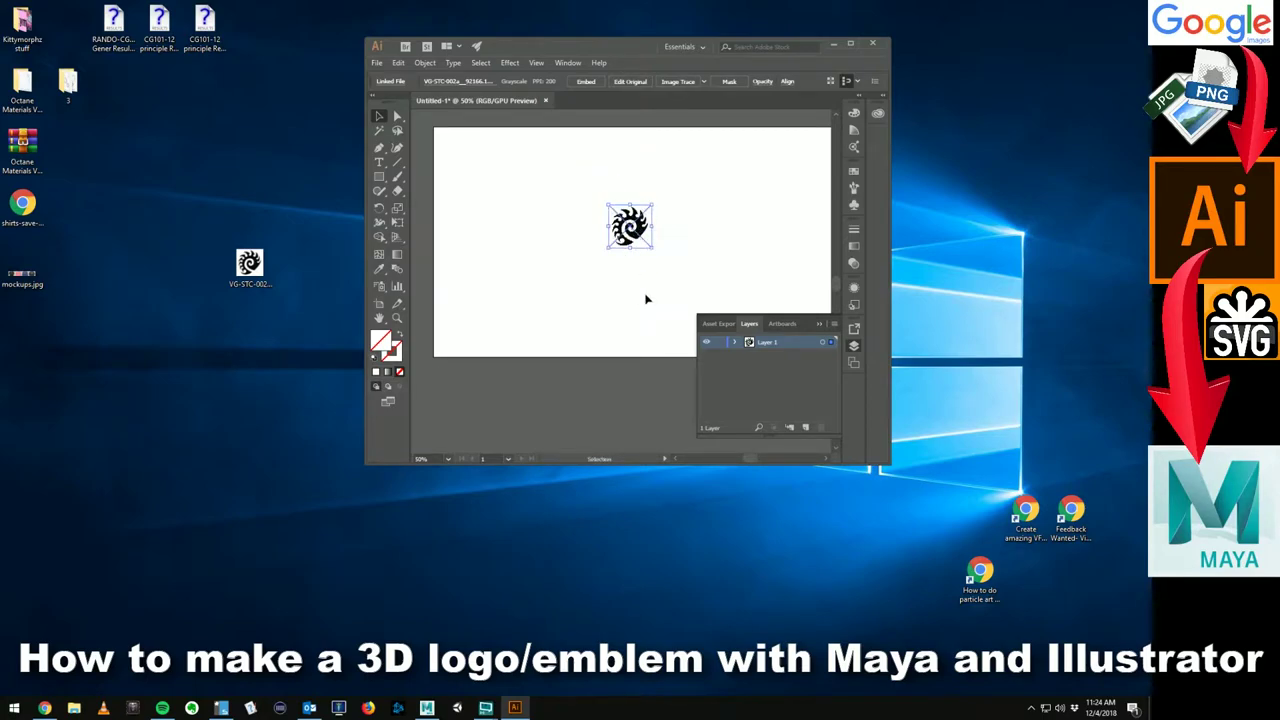
{"action": "scroll", "coordinate": [672, 200], "scroll_direction": "up", "scroll_amount": 1}
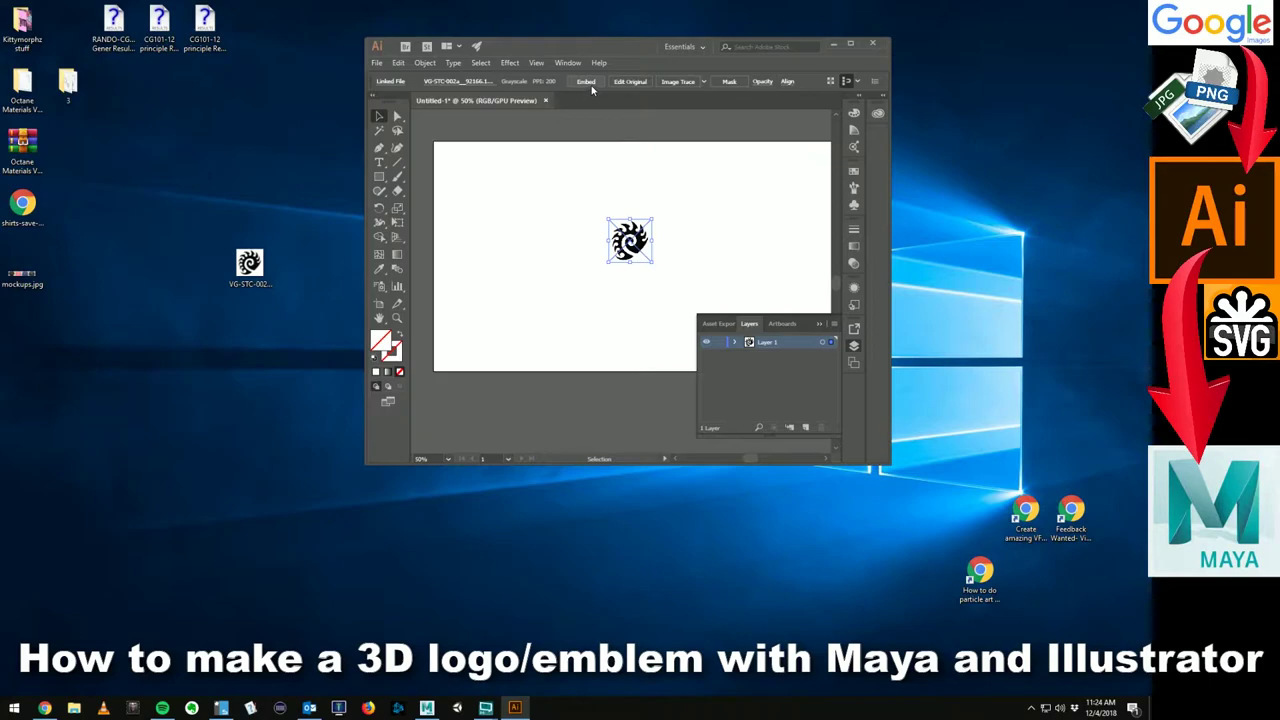
Step: Maximize Illustrator, then run Image Trace on the placed symbol and expand the tracing into vector paths
{"action": "left_click", "coordinate": [850, 44]}
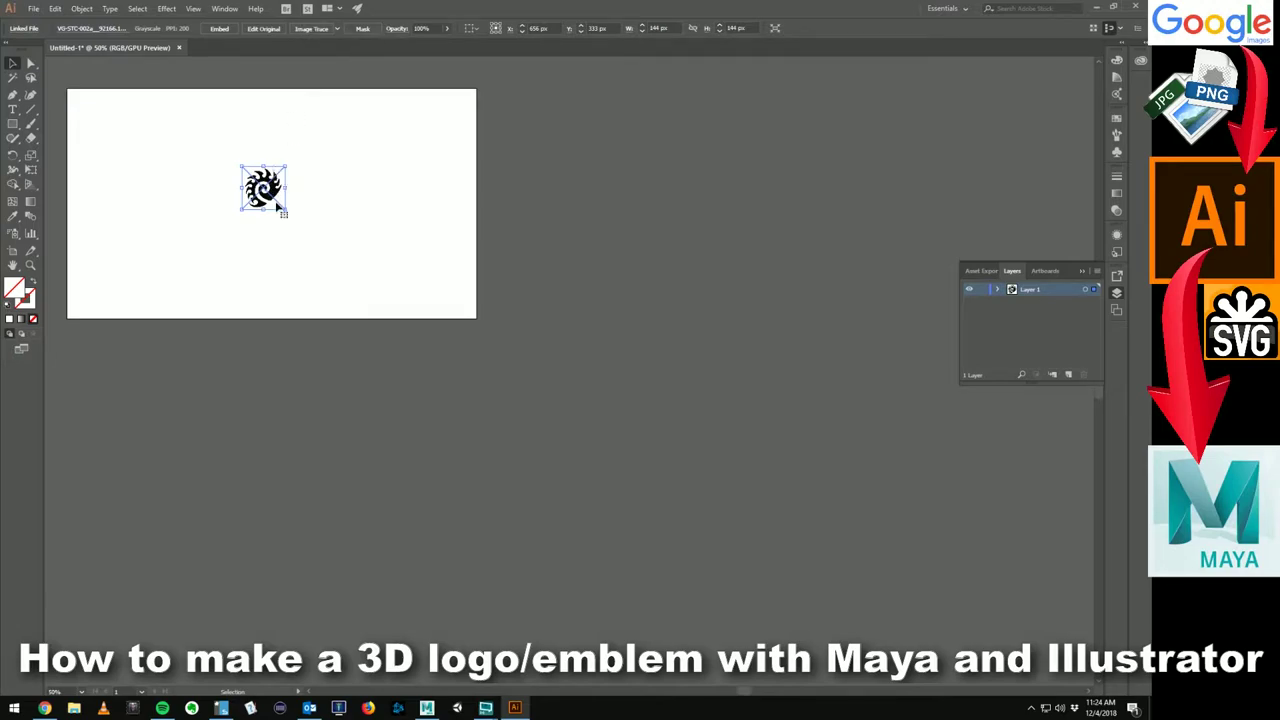
{"action": "left_click", "coordinate": [325, 31]}
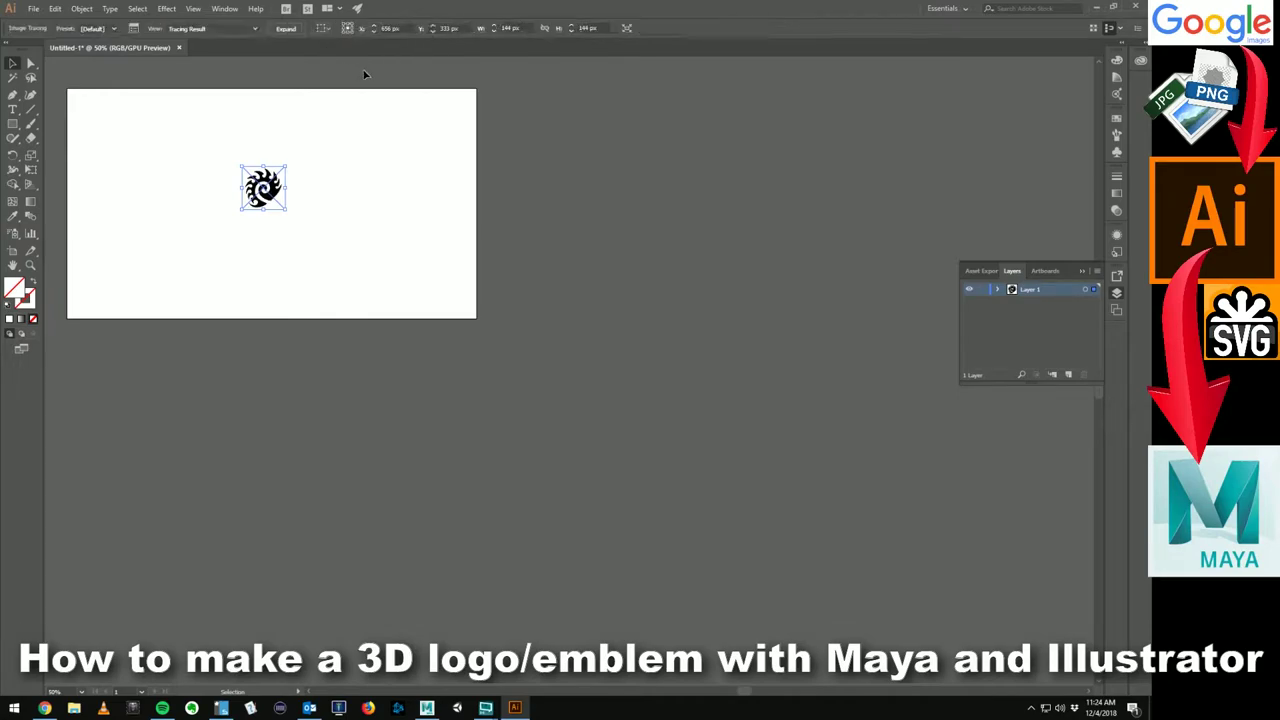
{"action": "left_click", "coordinate": [280, 30]}
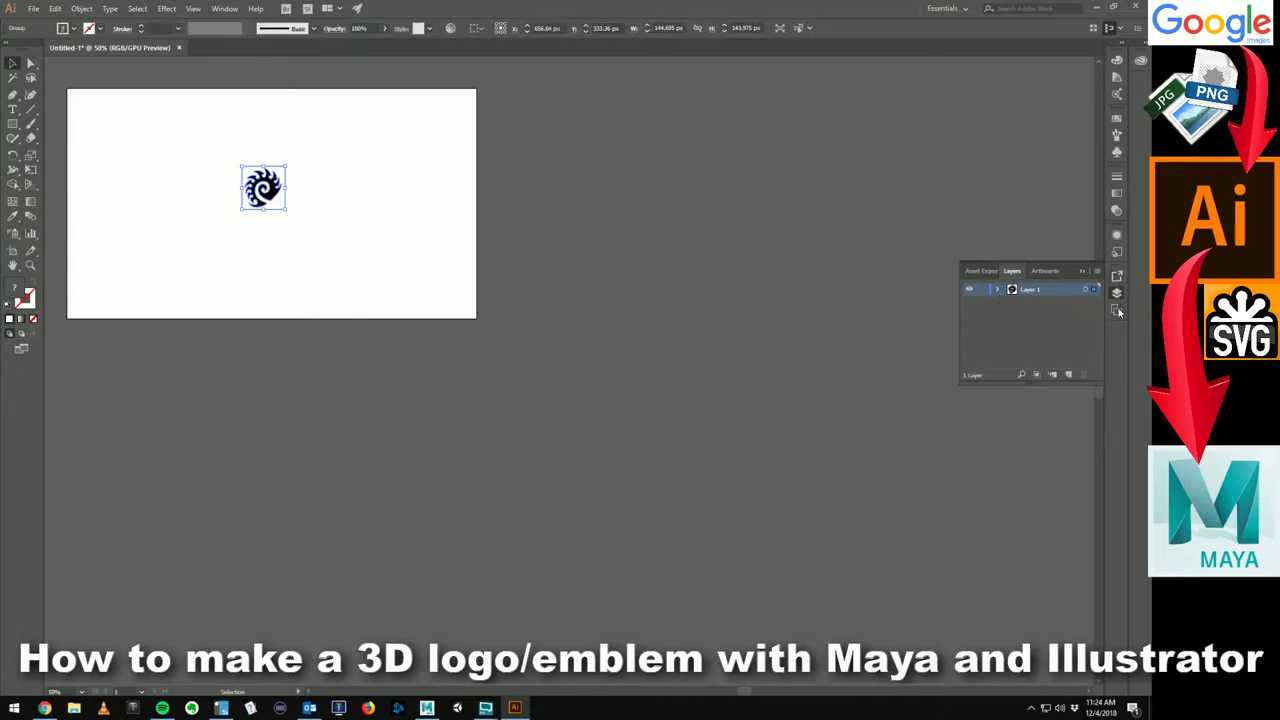
Step: Expand Layer 1 and its group, and delete the white background path beneath the black symbol
{"action": "left_click", "coordinate": [1117, 296]}
{"action": "left_click", "coordinate": [1117, 300]}
{"action": "left_click", "coordinate": [998, 290]}
{"action": "left_click", "coordinate": [1012, 302]}
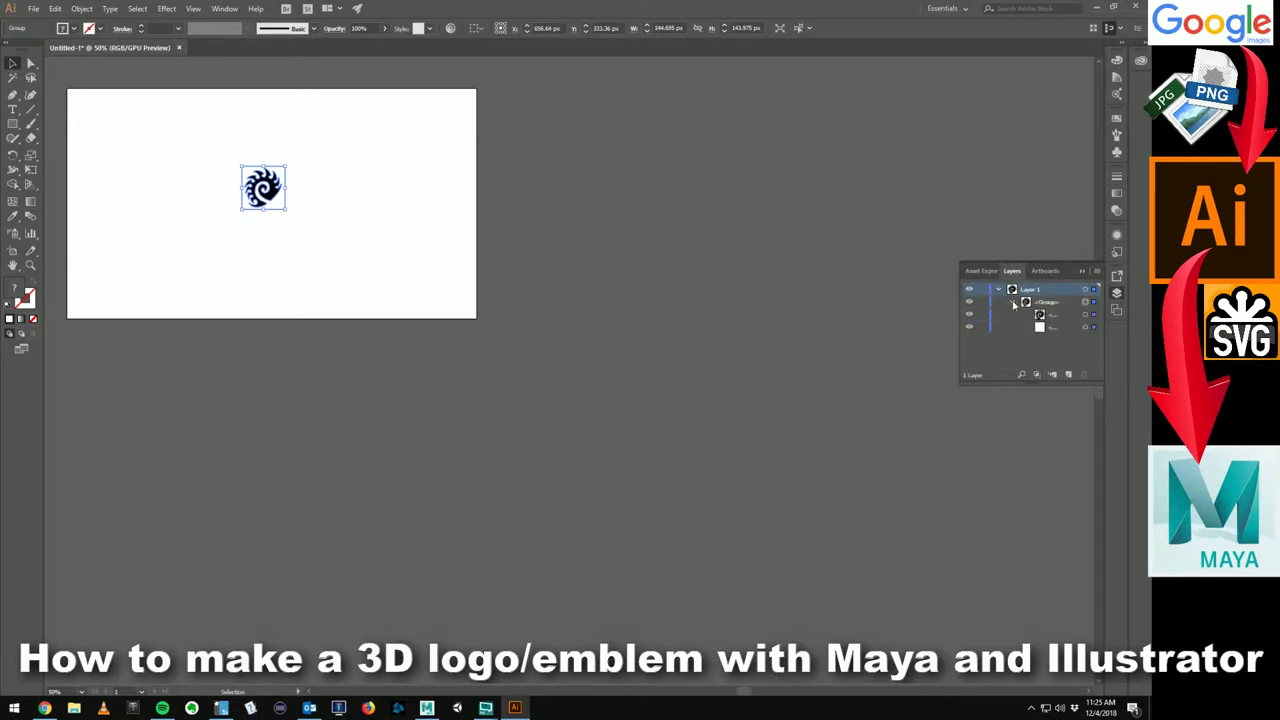
{"action": "left_click", "coordinate": [1061, 316]}
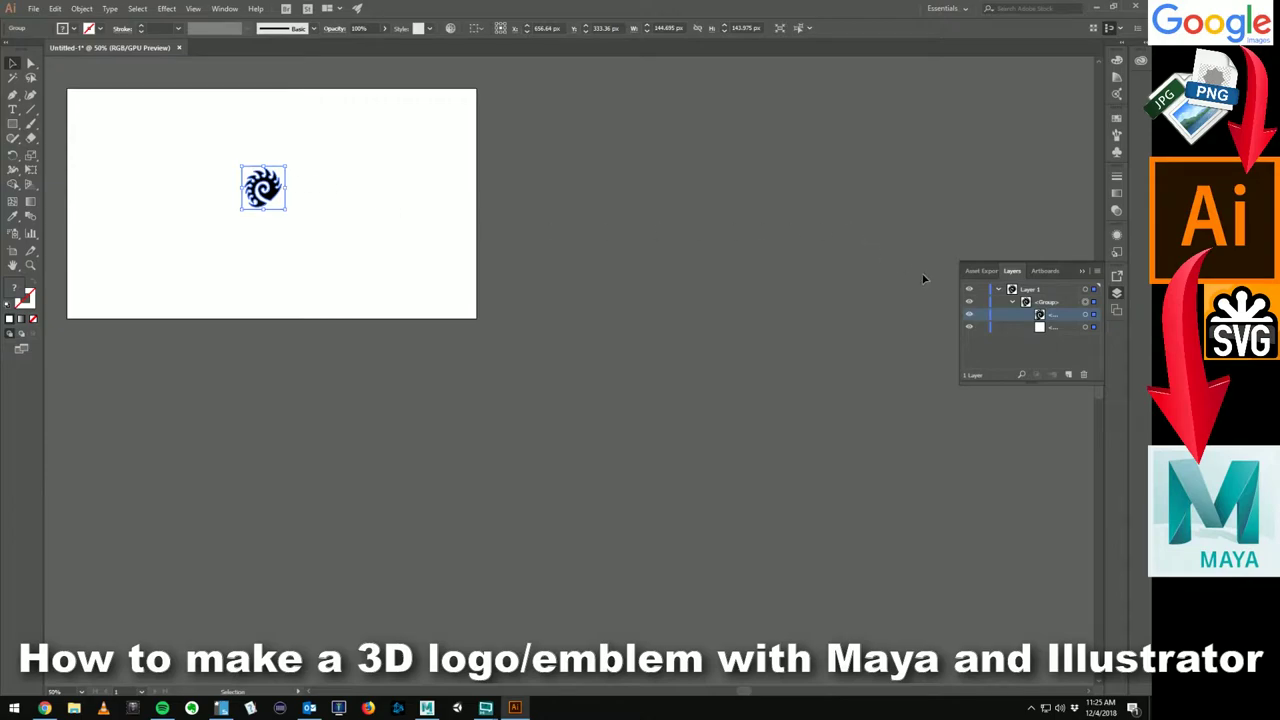
{"action": "left_click", "coordinate": [1042, 330]}
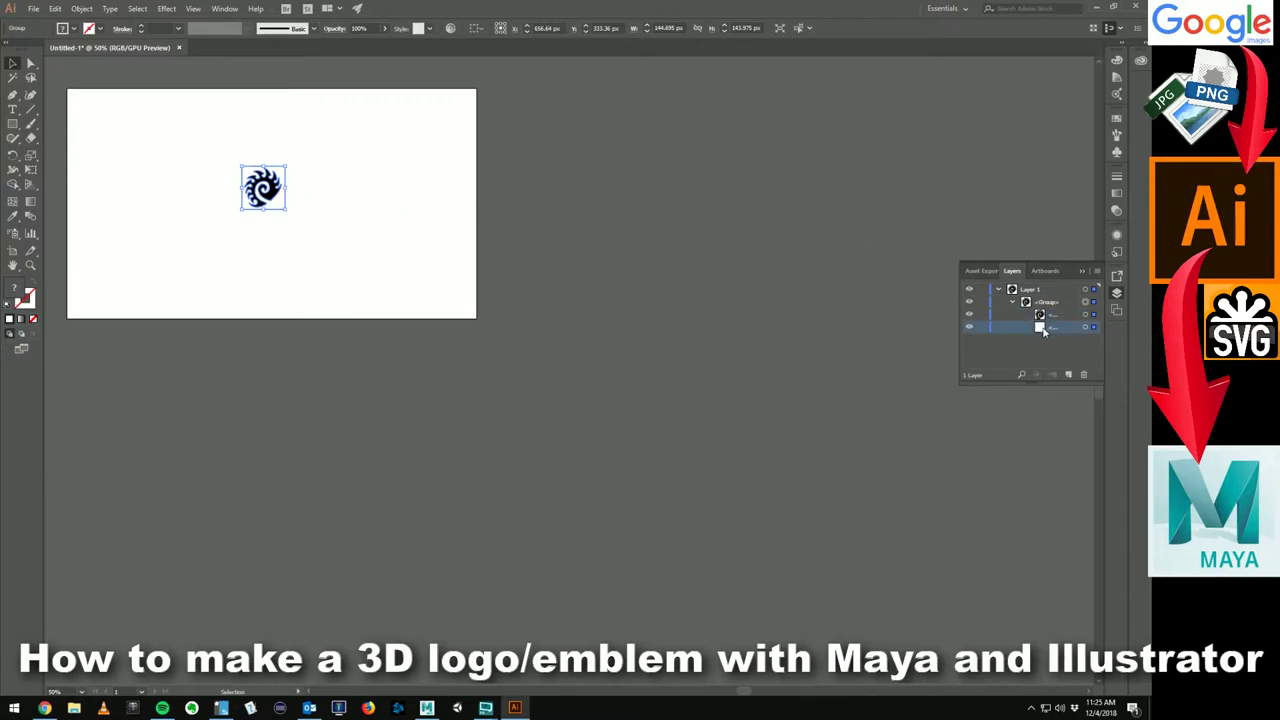
{"action": "left_click", "coordinate": [969, 328]}
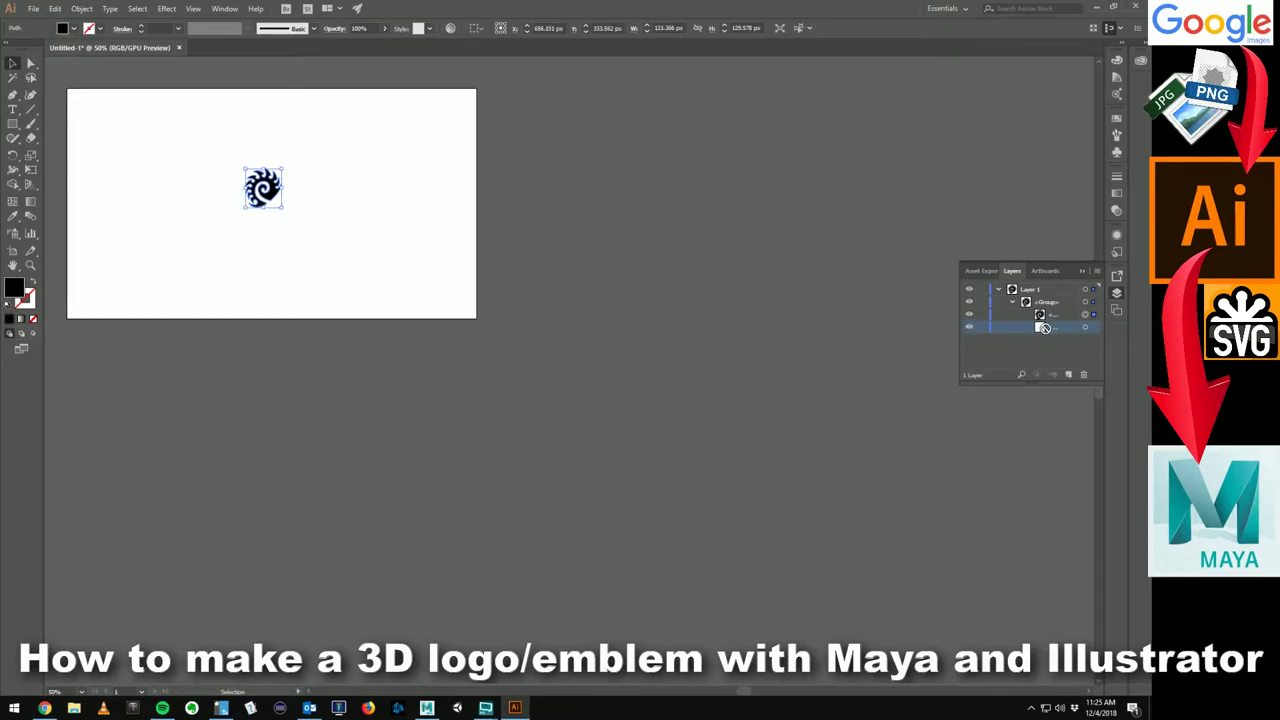
{"action": "left_click_drag", "start_coordinate": [1044, 328], "coordinate": [1083, 375]}
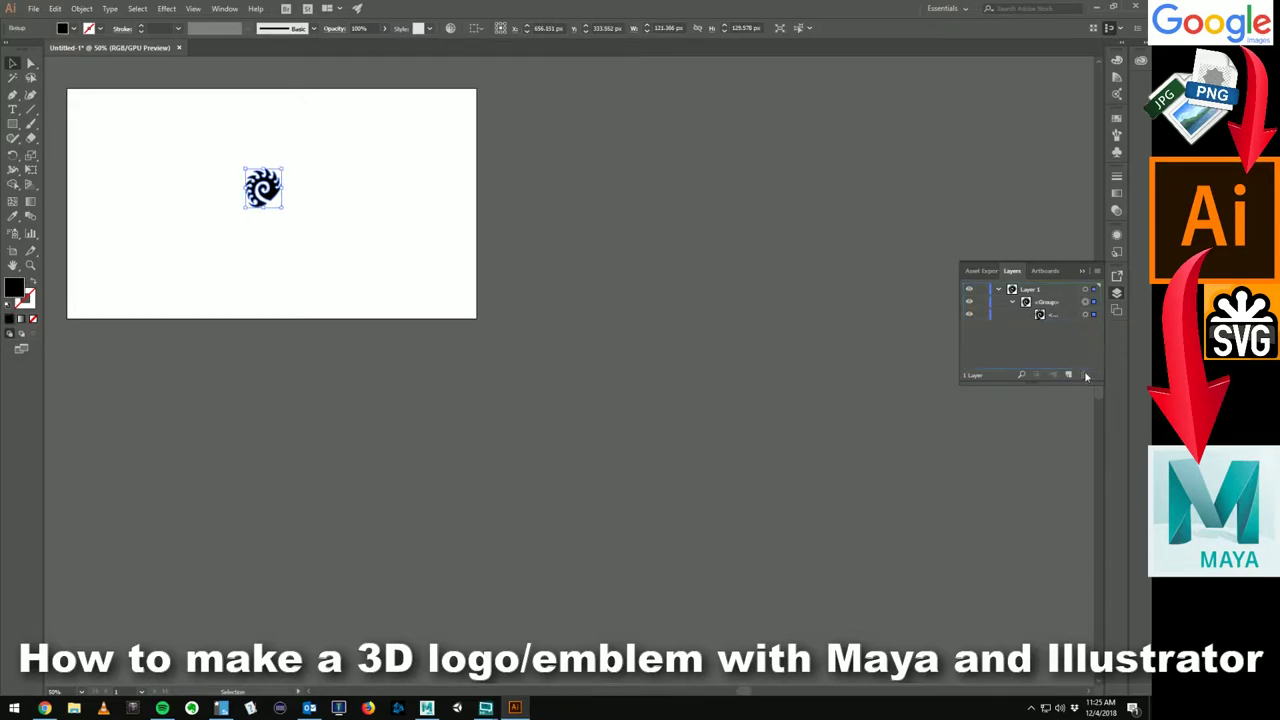
Step: Start saving a copy of the traced symbol document to the desktop, with SVG (*.SVG) as the file format
{"action": "left_click", "coordinate": [1048, 318]}
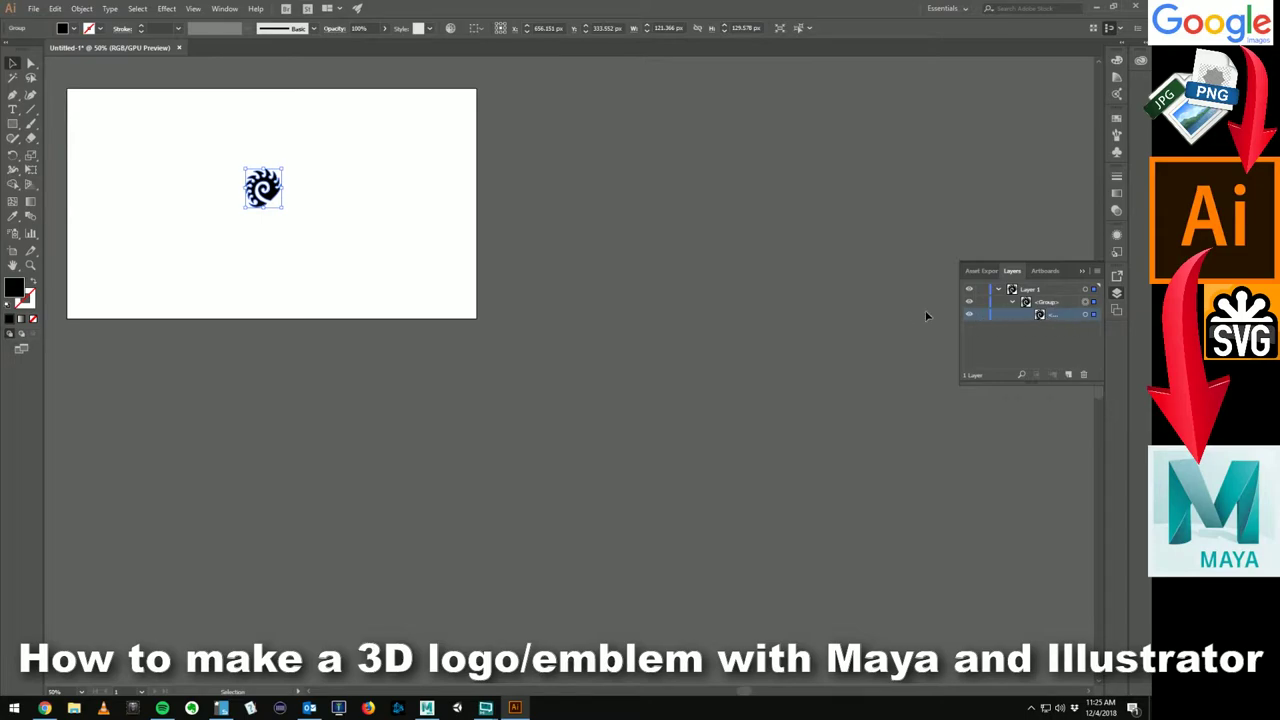
{"action": "left_click", "coordinate": [34, 9]}
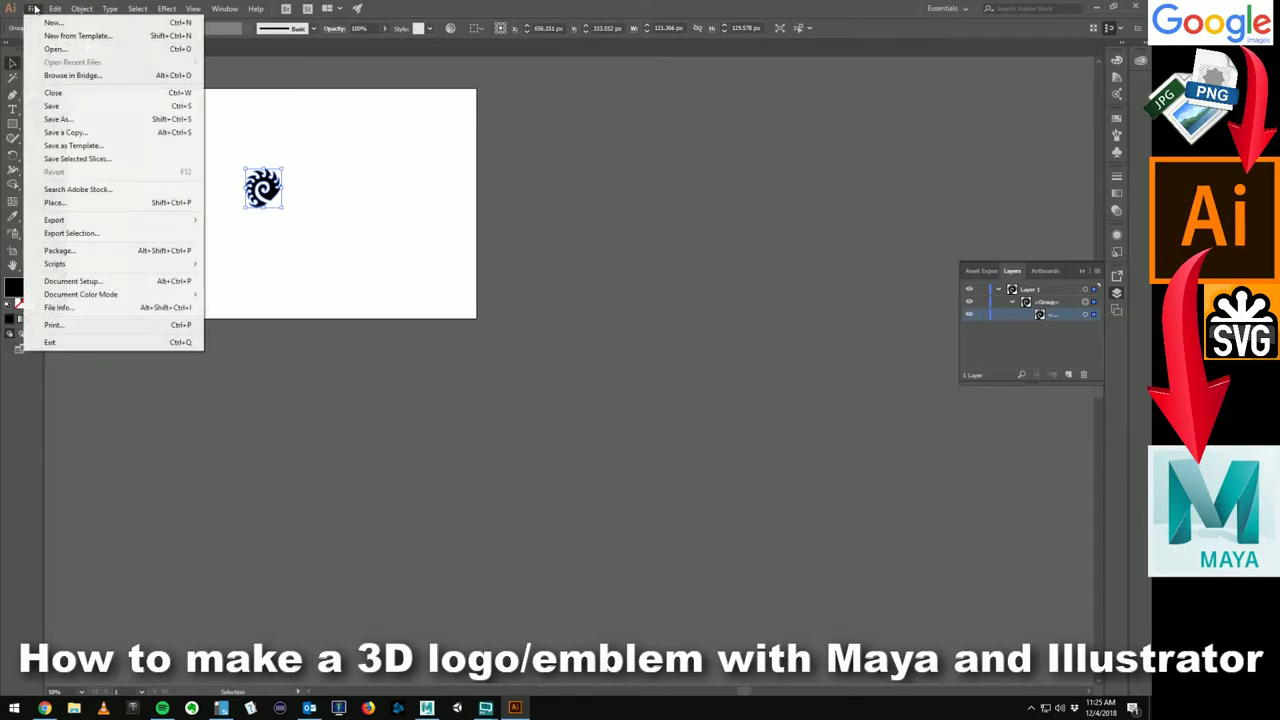
{"action": "left_click", "coordinate": [73, 121]}
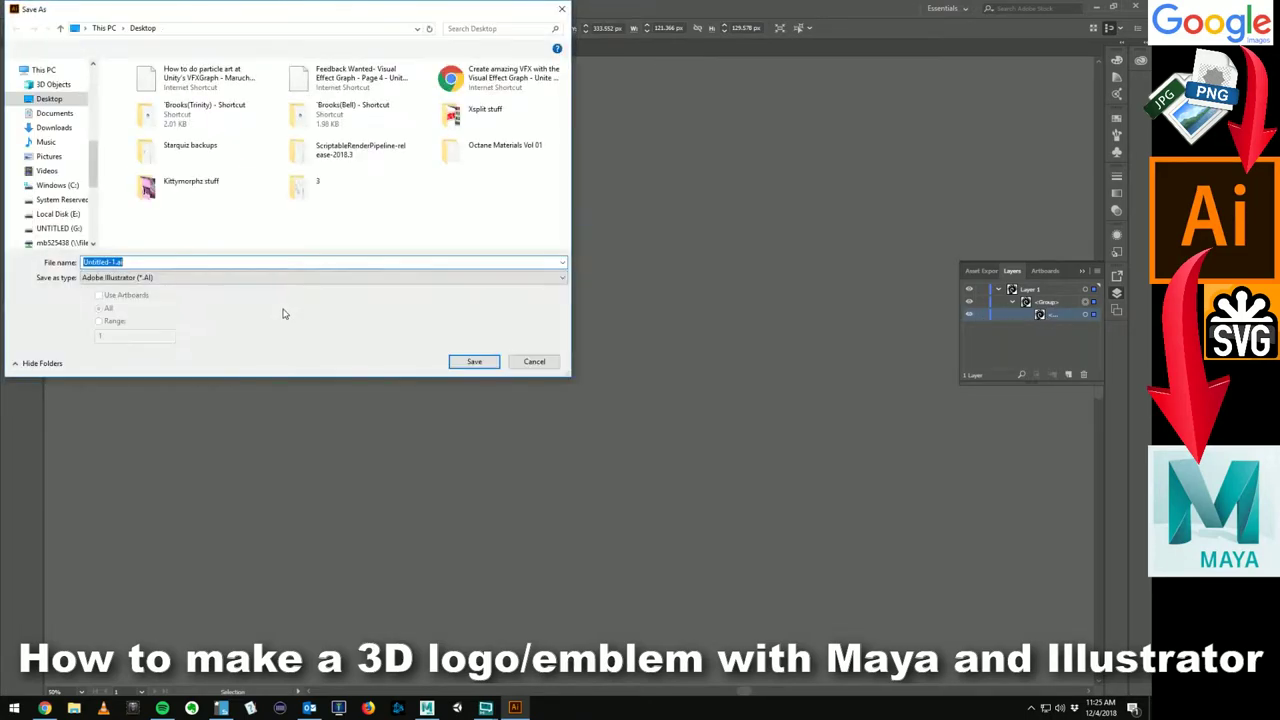
{"action": "left_click", "coordinate": [140, 277]}
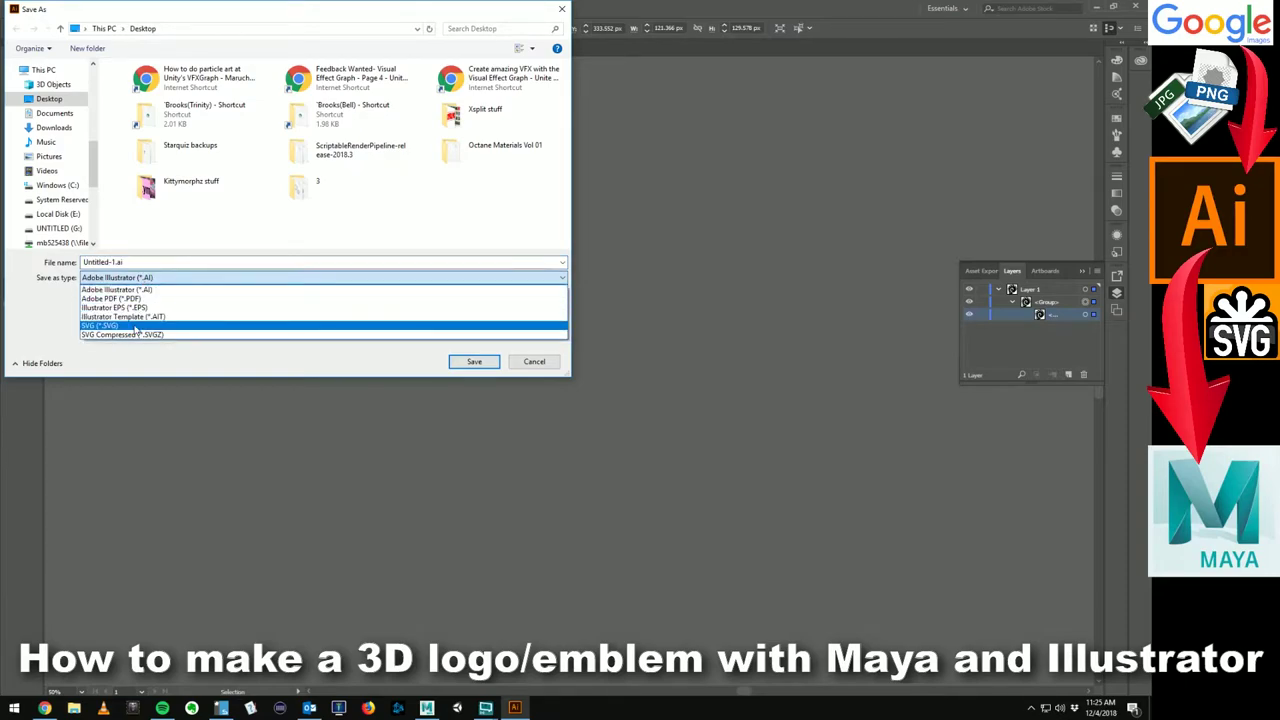
{"action": "left_click", "coordinate": [125, 328]}
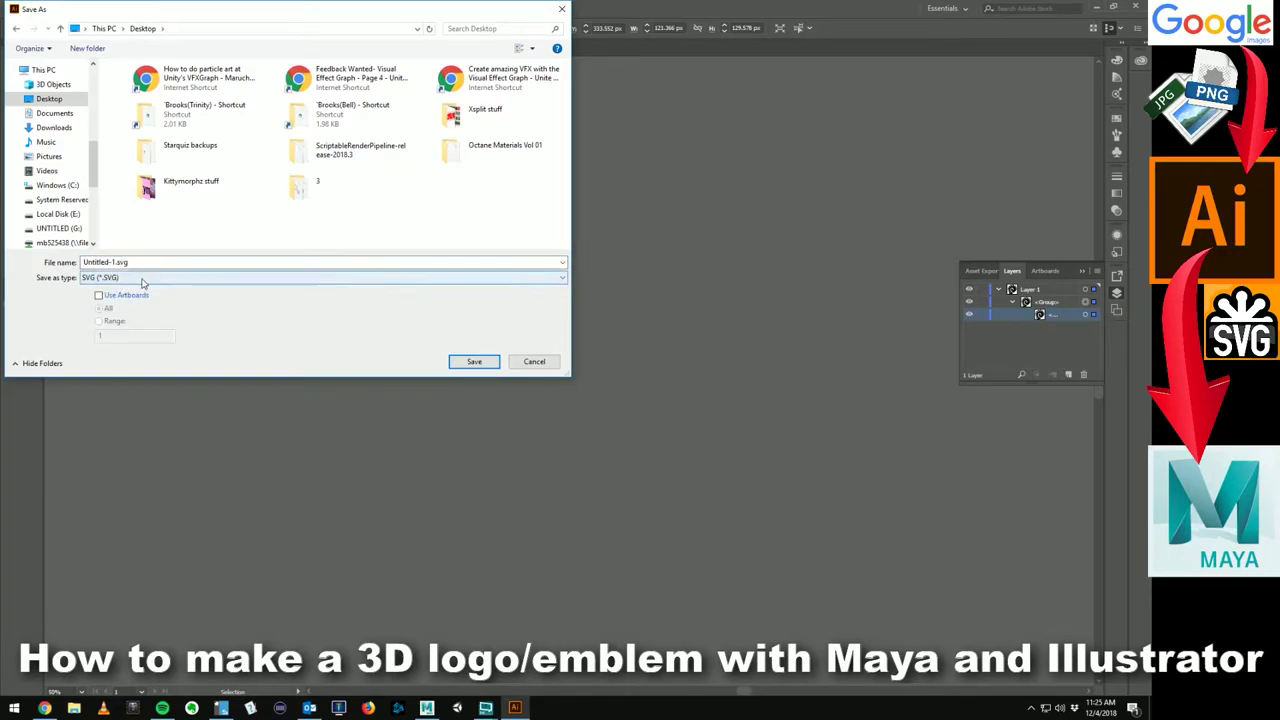
Step: Name the file ZergSymbol.svg and save it with the SVG 1.1 profile, SVG font type and embedded images
{"action": "left_click", "coordinate": [116, 262]}
{"action": "double_click", "coordinate": [115, 262]}
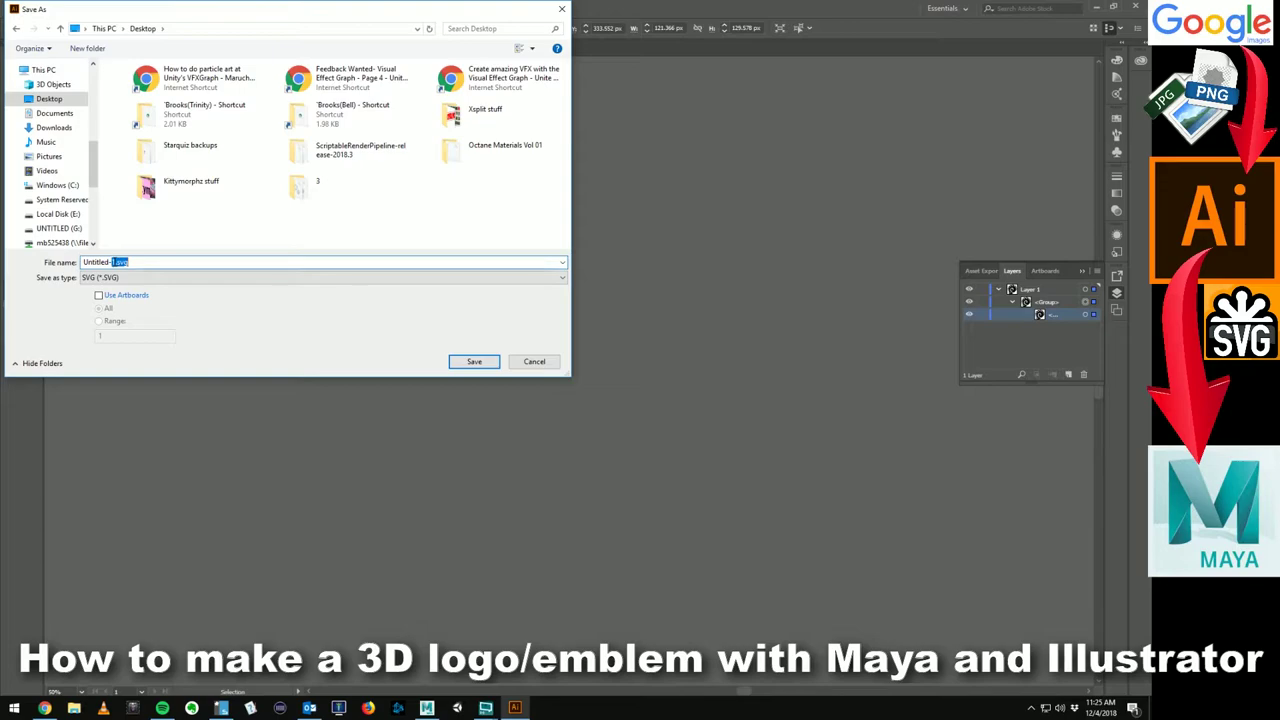
{"action": "left_click", "coordinate": [116, 262]}
{"action": "left_click_drag", "start_coordinate": [116, 262], "coordinate": [70, 259]}
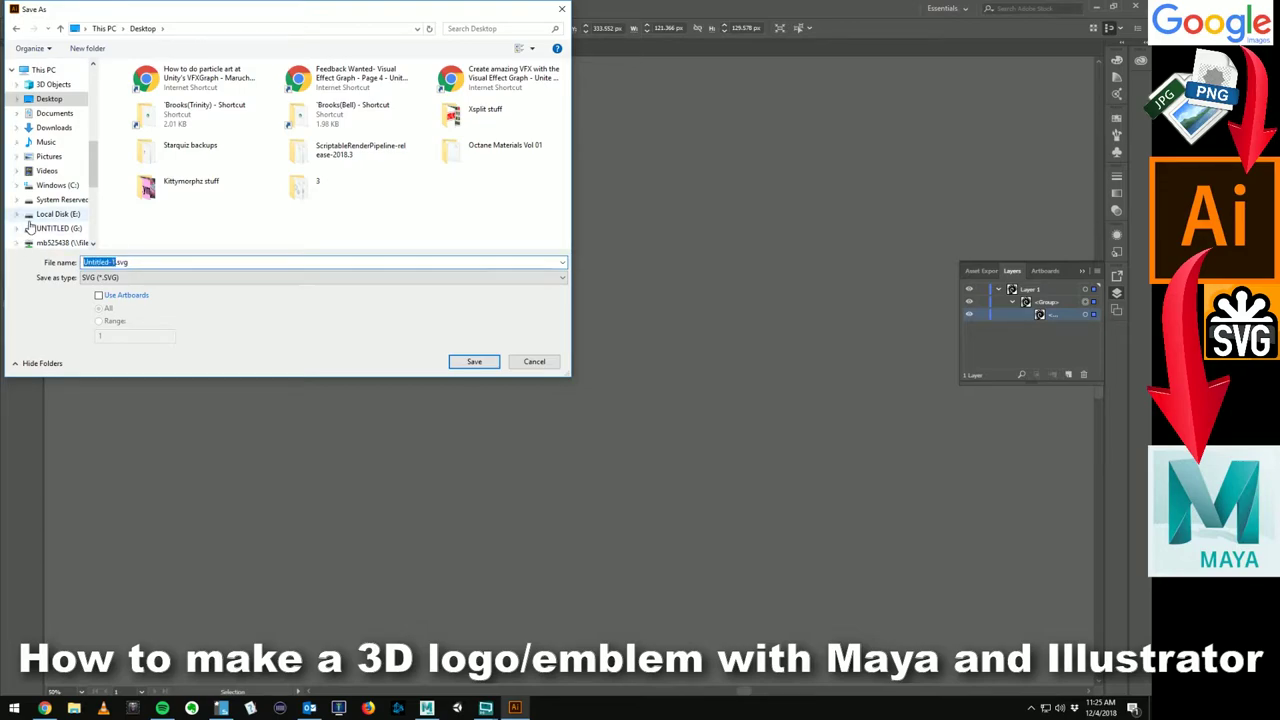
{"action": "type", "text": "2"}
{"action": "type", "text": "erg2"}
{"action": "key", "text": "BackSpace"}
{"action": "type", "text": "Symbol"}
{"action": "key", "text": "BackSpace"}
{"action": "key", "text": "BackSpace"}
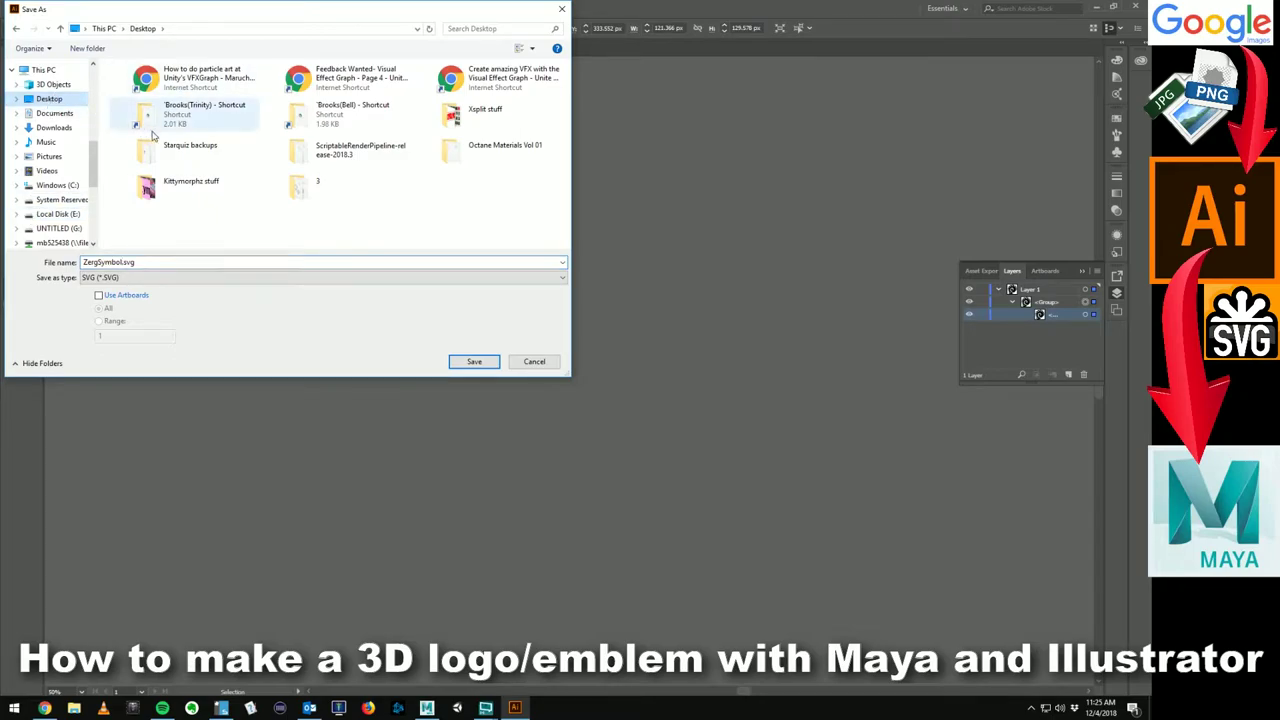
{"action": "left_click", "coordinate": [476, 362]}
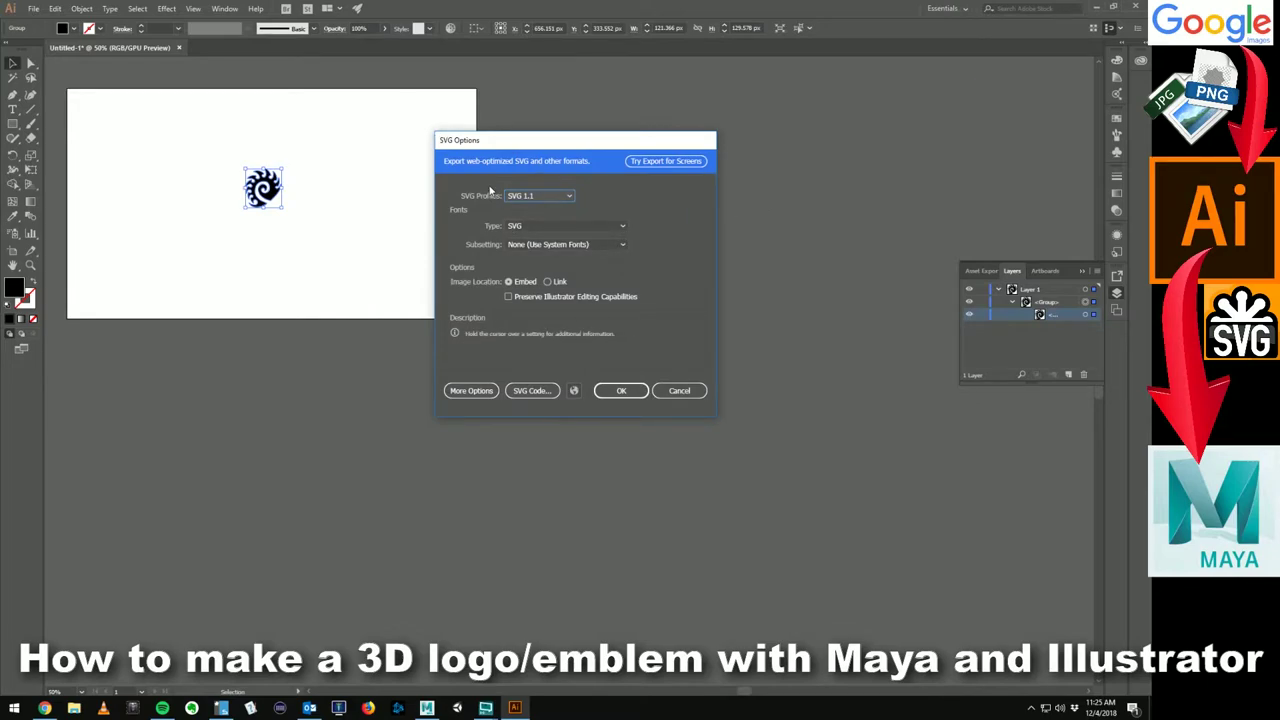
{"action": "left_click", "coordinate": [618, 390]}
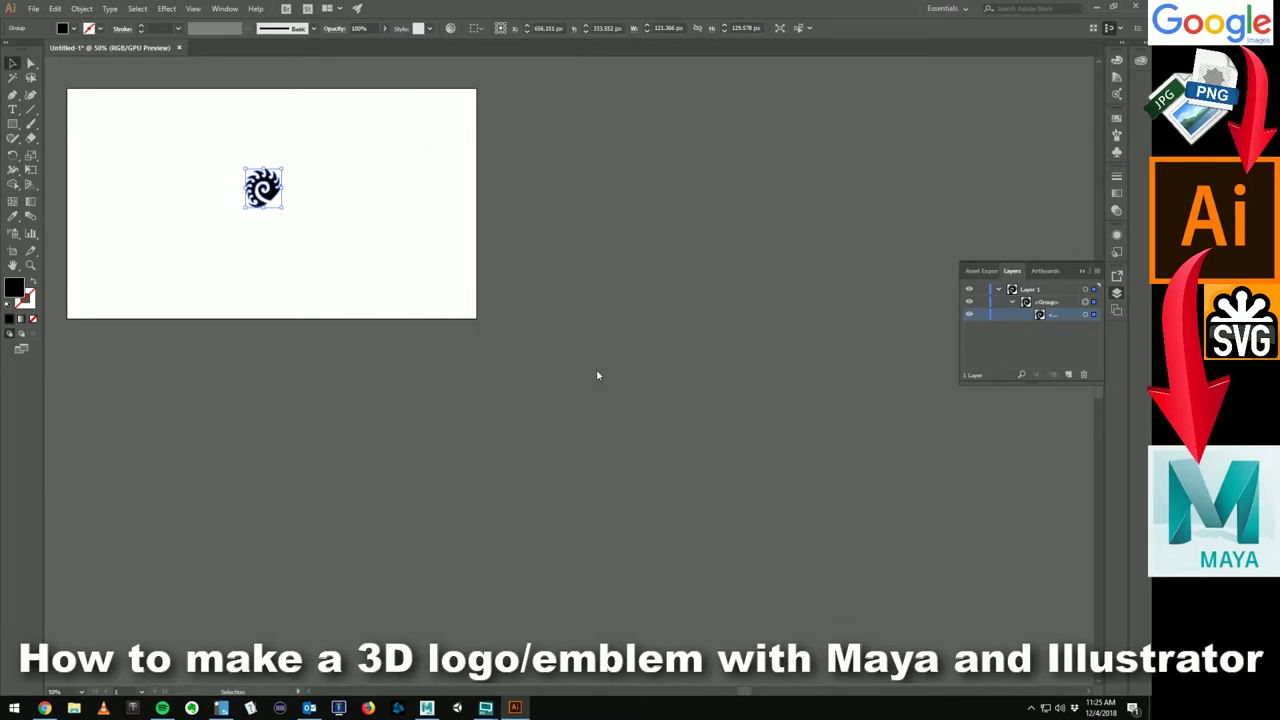
Step: Minimize Illustrator, switch to Maya and start a new scene without saving the open character scene
{"action": "left_click", "coordinate": [1095, 8]}
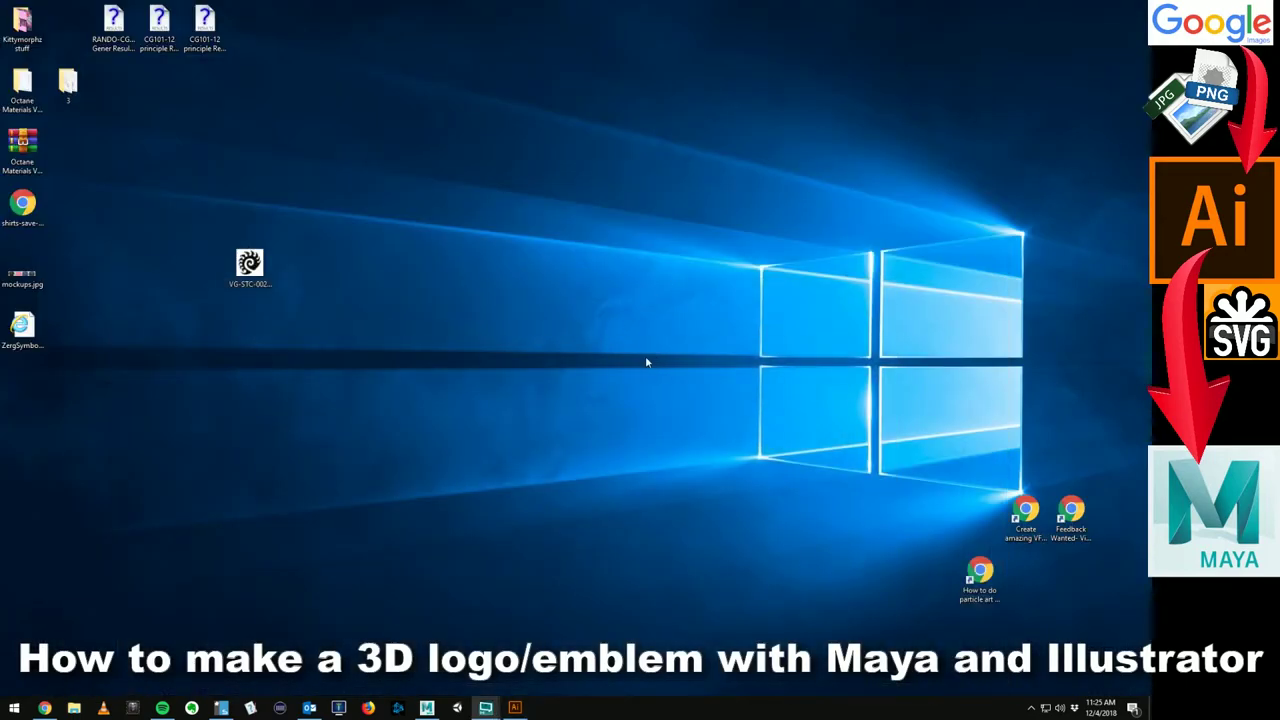
{"action": "left_click", "coordinate": [427, 707]}
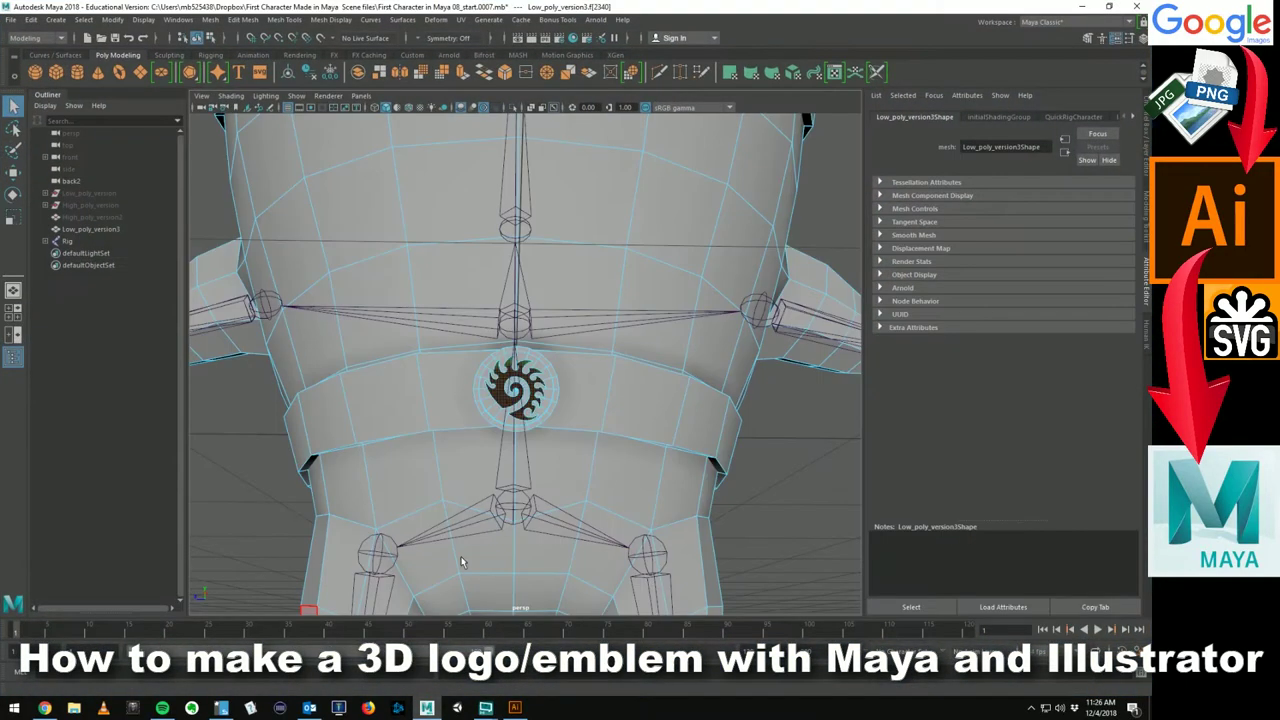
{"action": "left_click", "coordinate": [10, 19]}
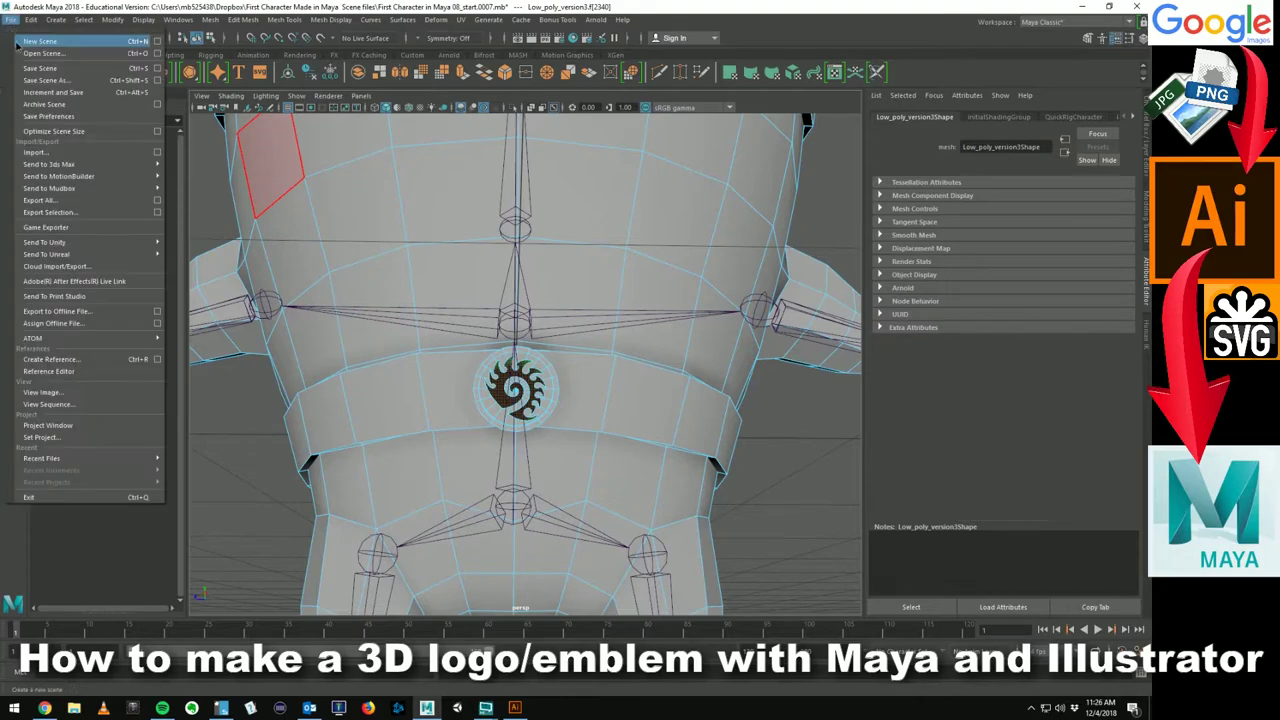
{"action": "left_click", "coordinate": [38, 41]}
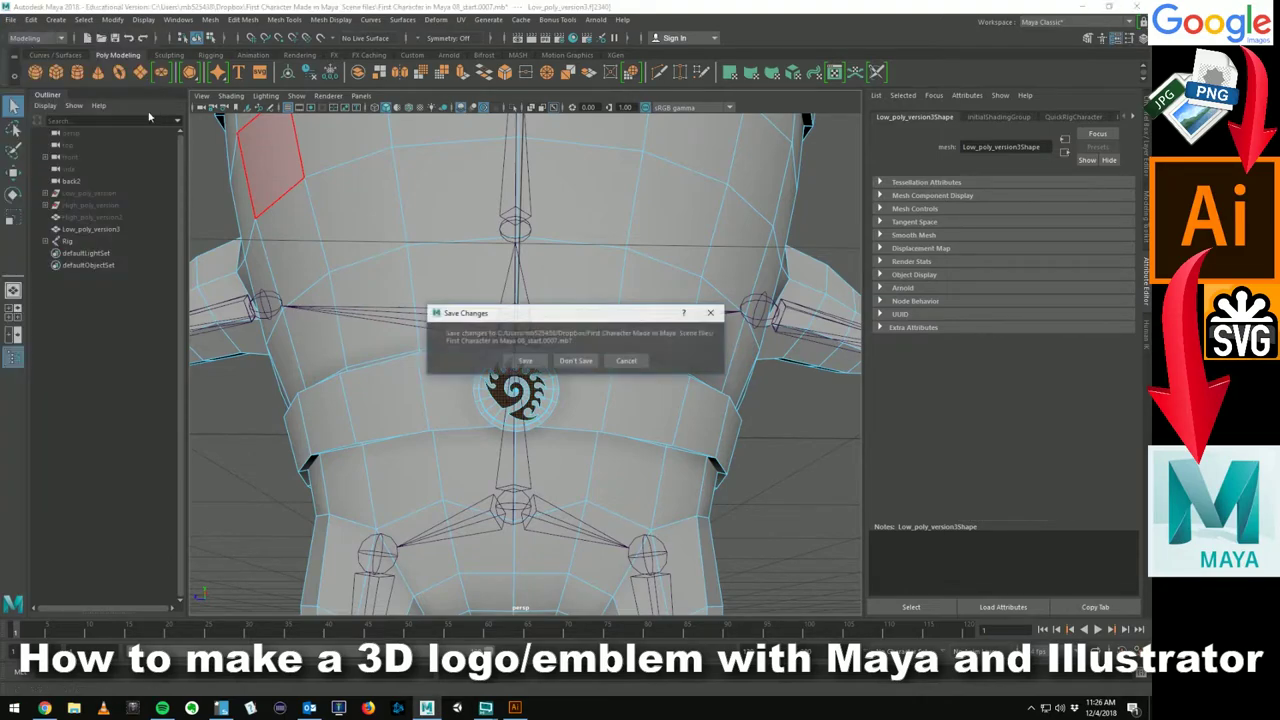
{"action": "left_click", "coordinate": [557, 361]}
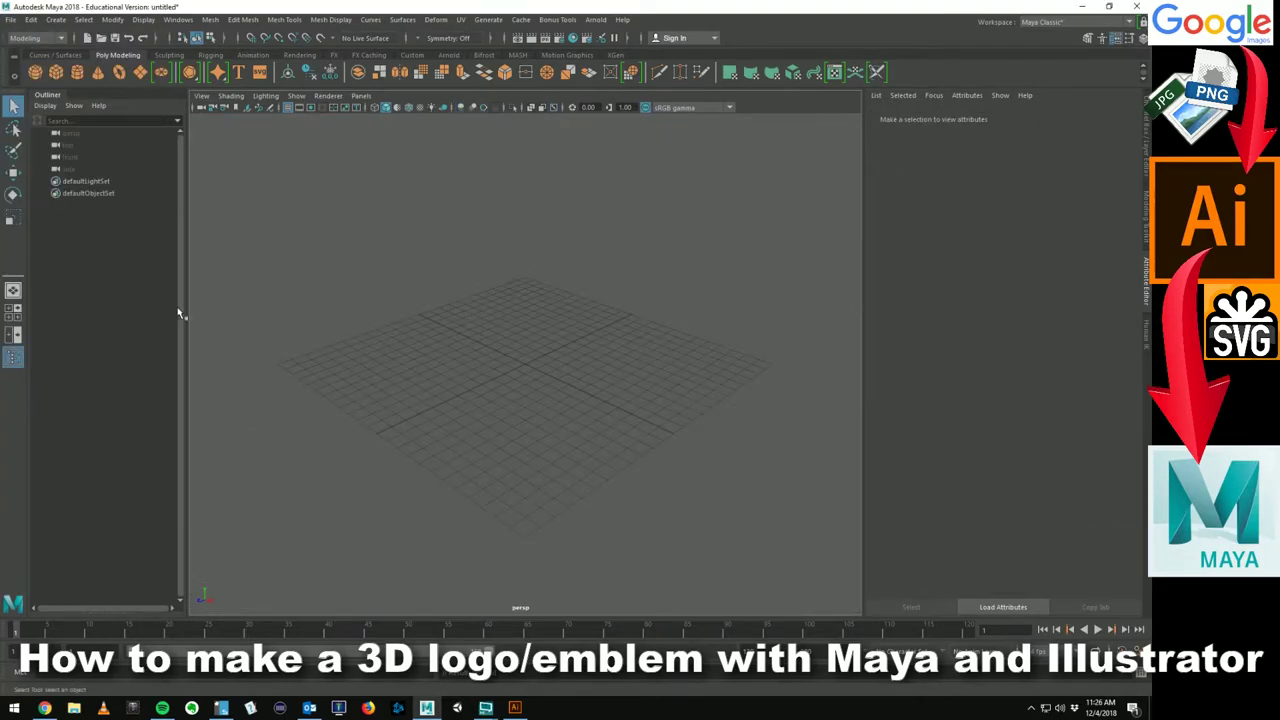
Step: Add a polygon SVG object with its default placeholder shapes to the empty scene
{"action": "scroll", "coordinate": [594, 246], "scroll_direction": "up", "scroll_amount": 4}
{"action": "left_click", "coordinate": [260, 74]}
{"action": "middle_click_drag", "start_coordinate": [381, 248], "coordinate": [294, 371], "text": "alt"}
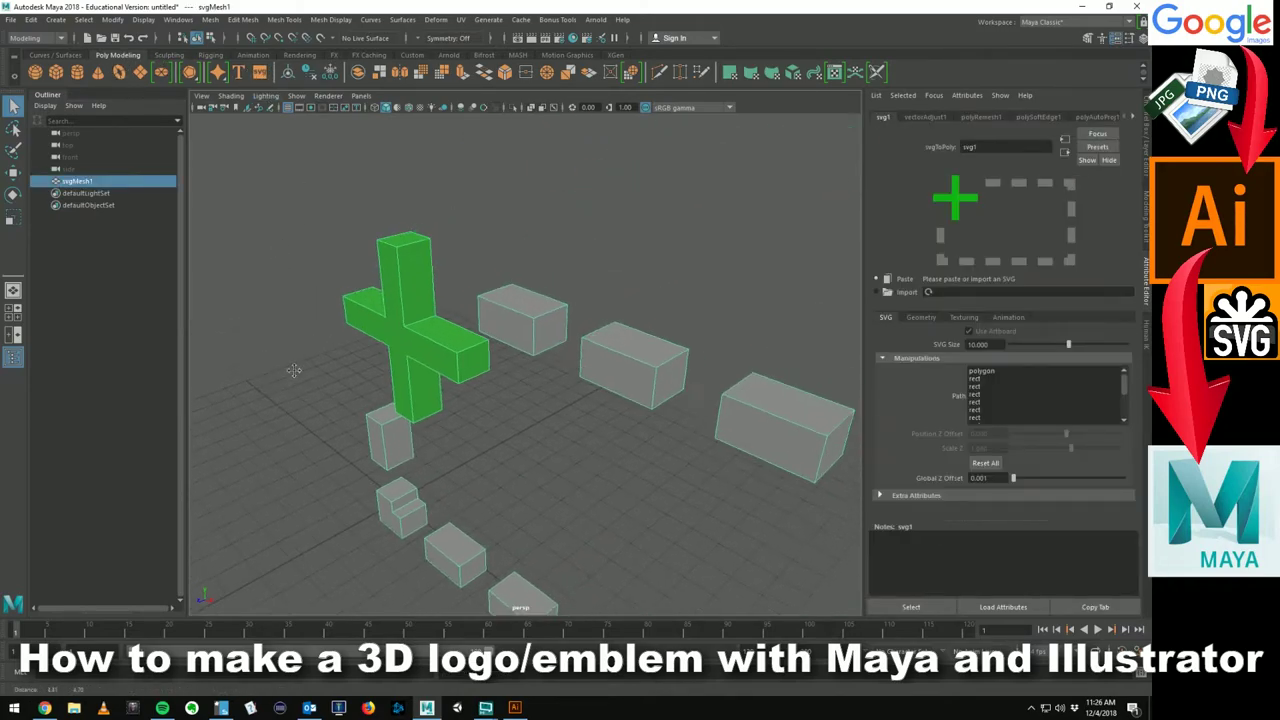
{"action": "right_click_drag", "start_coordinate": [294, 371], "coordinate": [306, 271], "text": "alt"}
{"action": "left_click_drag", "start_coordinate": [306, 271], "coordinate": [422, 270], "text": "alt"}
{"action": "middle_click_drag", "start_coordinate": [422, 270], "coordinate": [259, 263], "text": "alt"}
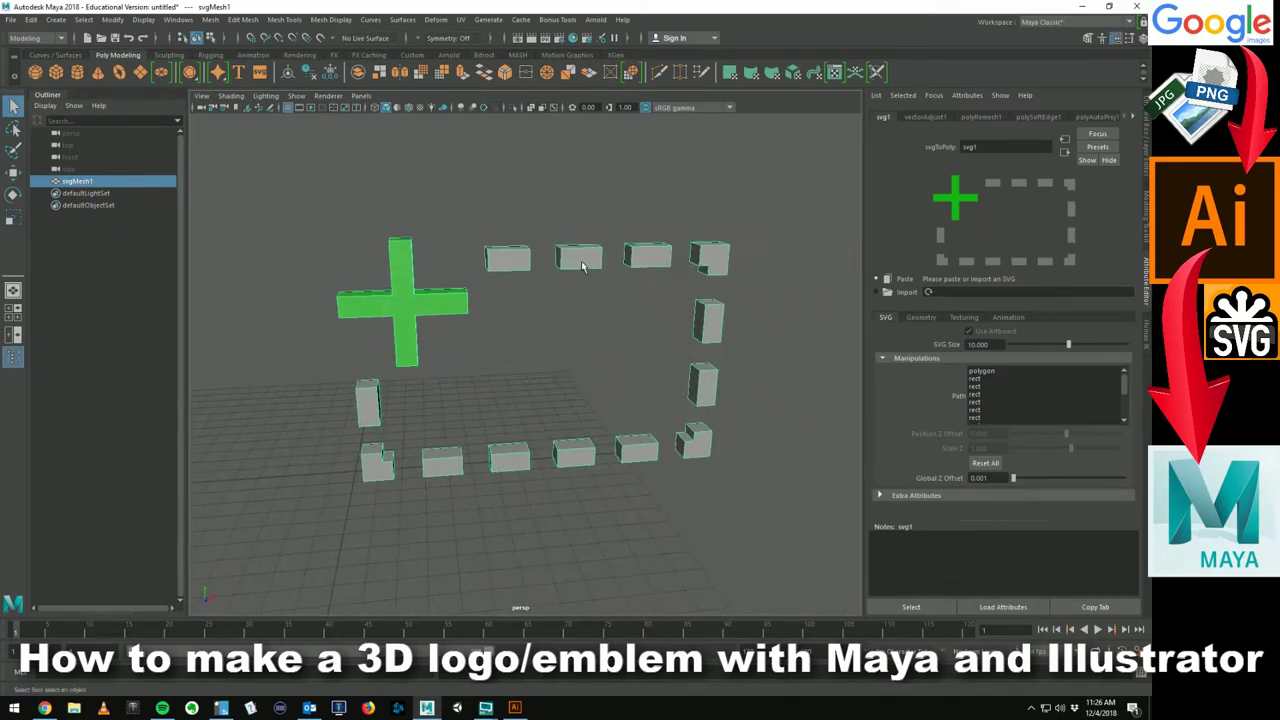
{"action": "left_click_drag", "start_coordinate": [459, 328], "coordinate": [432, 302], "text": "alt"}
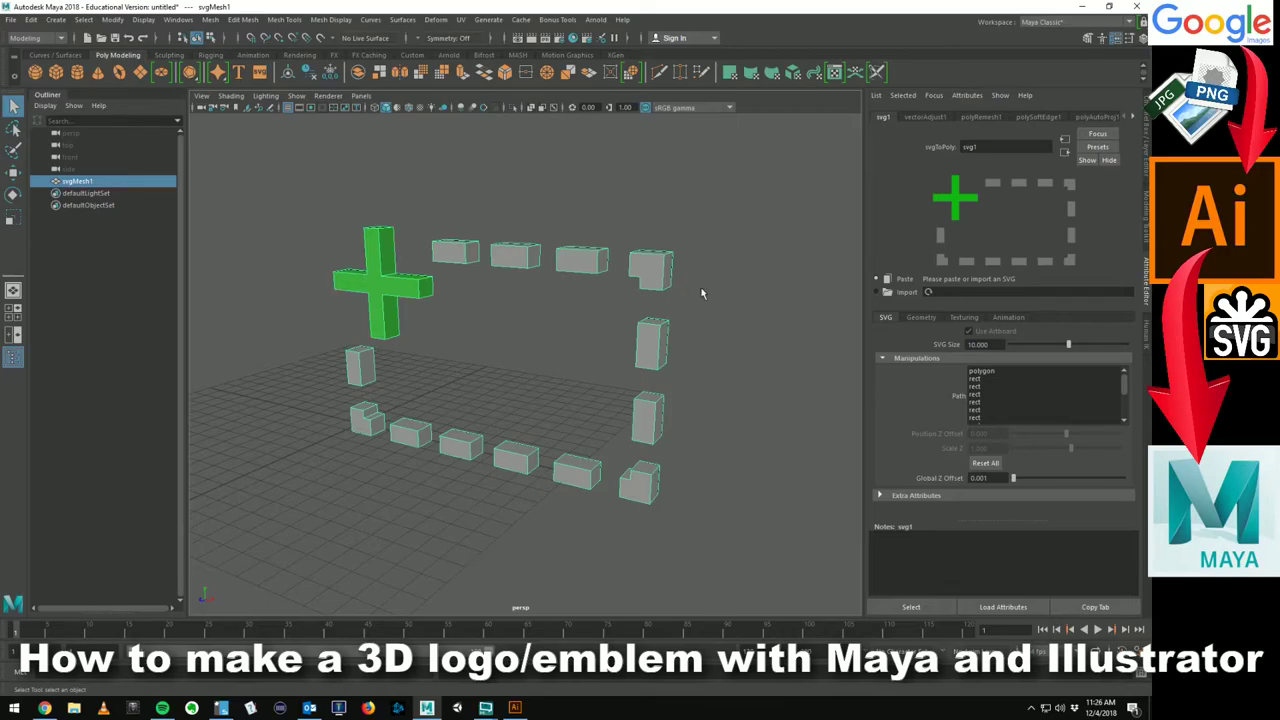
Step: Import ZergSymbol.svg from the desktop into the SVG object, replacing the placeholder shapes
{"action": "left_click", "coordinate": [887, 292]}
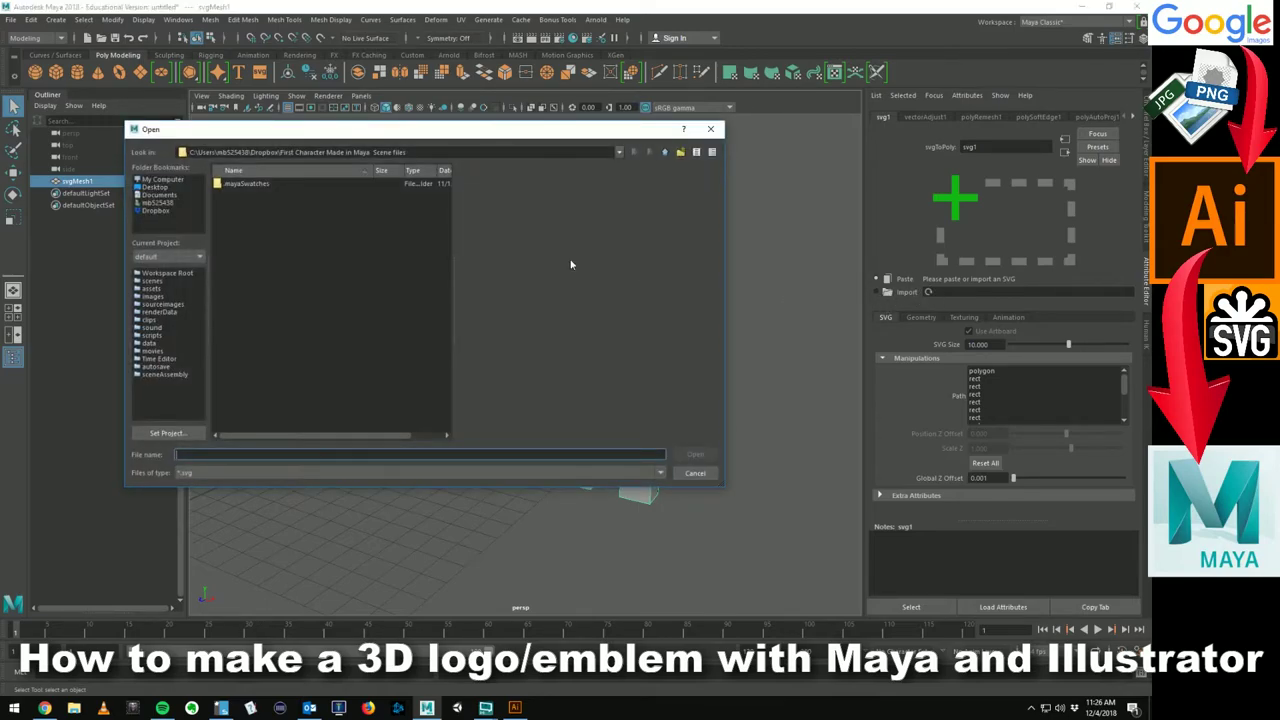
{"action": "left_click", "coordinate": [155, 187]}
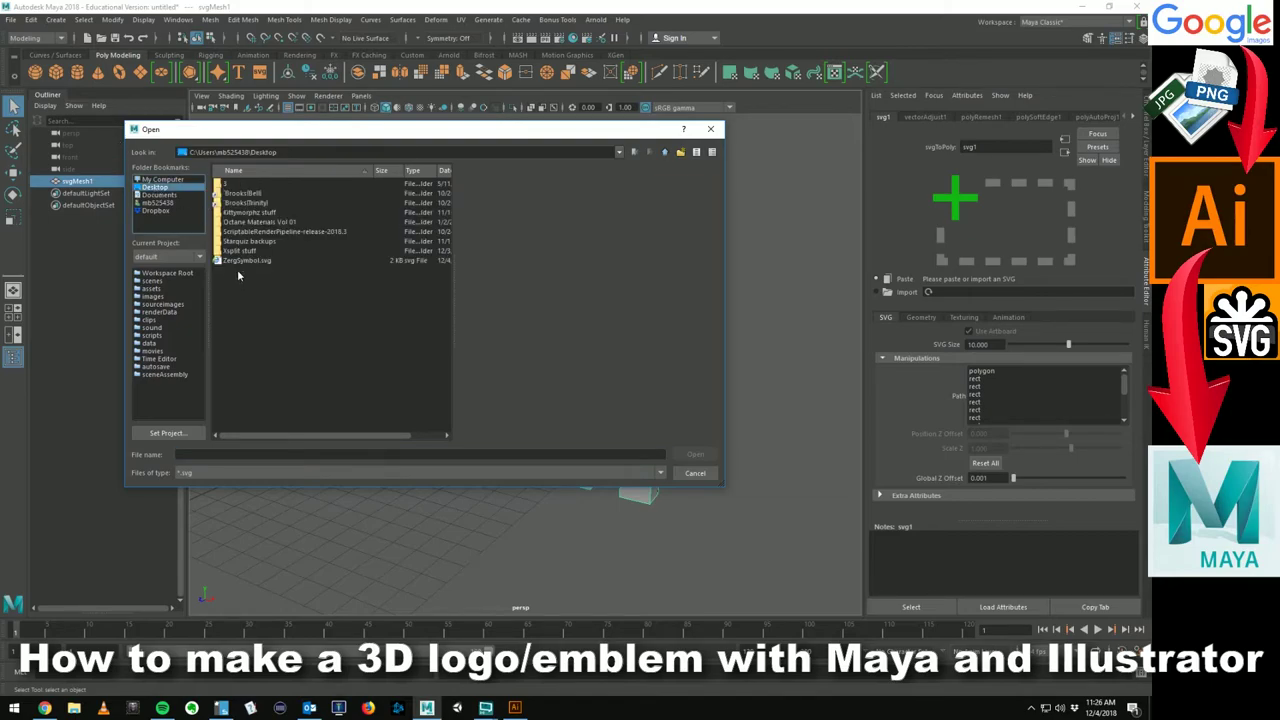
{"action": "left_click", "coordinate": [229, 261]}
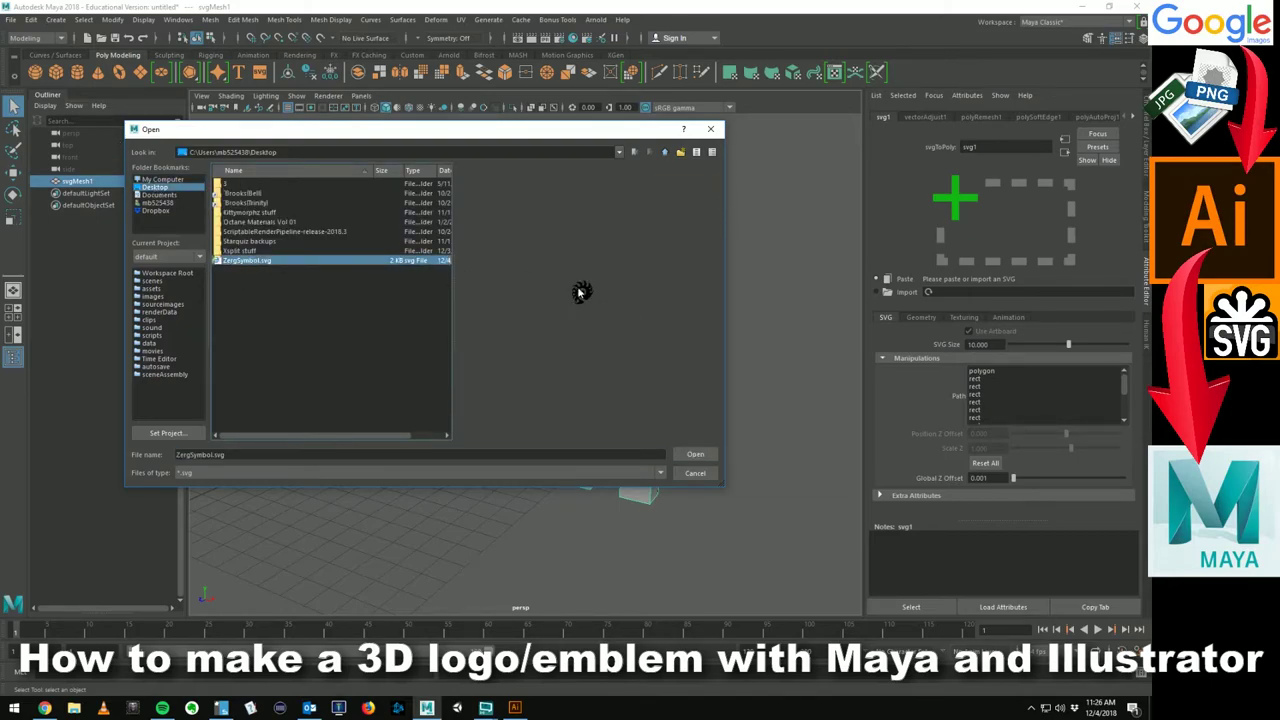
{"action": "left_click", "coordinate": [693, 456]}
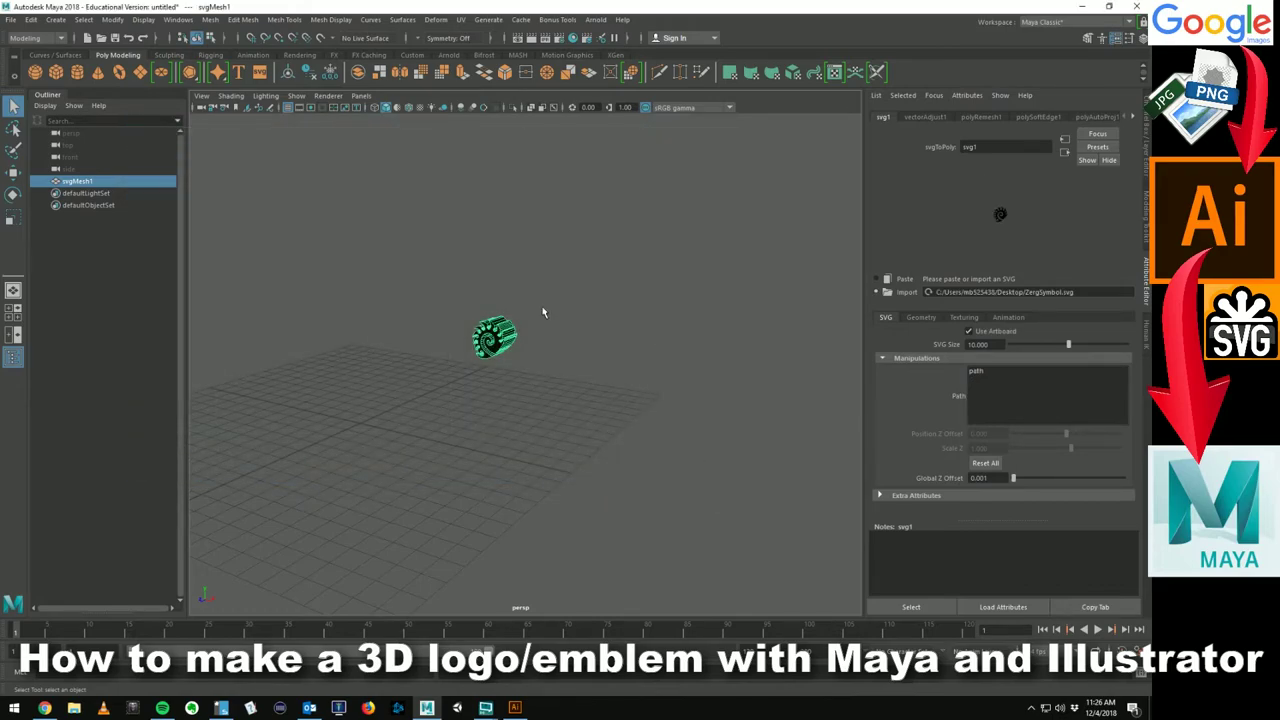
{"action": "right_click_drag", "start_coordinate": [458, 257], "coordinate": [820, 229], "text": "alt"}
{"action": "left_click_drag", "start_coordinate": [380, 300], "coordinate": [678, 320], "text": "alt"}
{"action": "middle_click_drag", "start_coordinate": [678, 320], "coordinate": [458, 320], "text": "alt"}
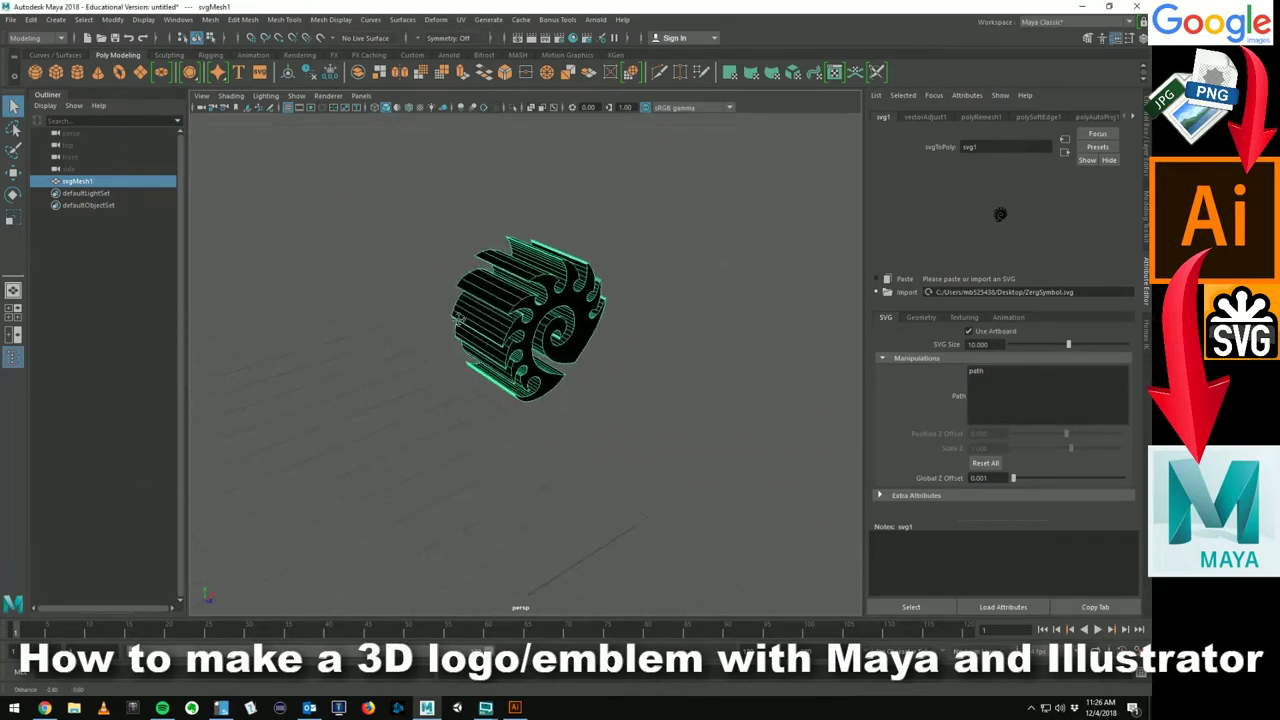
{"action": "left_click_drag", "start_coordinate": [458, 315], "coordinate": [379, 300], "text": "alt"}
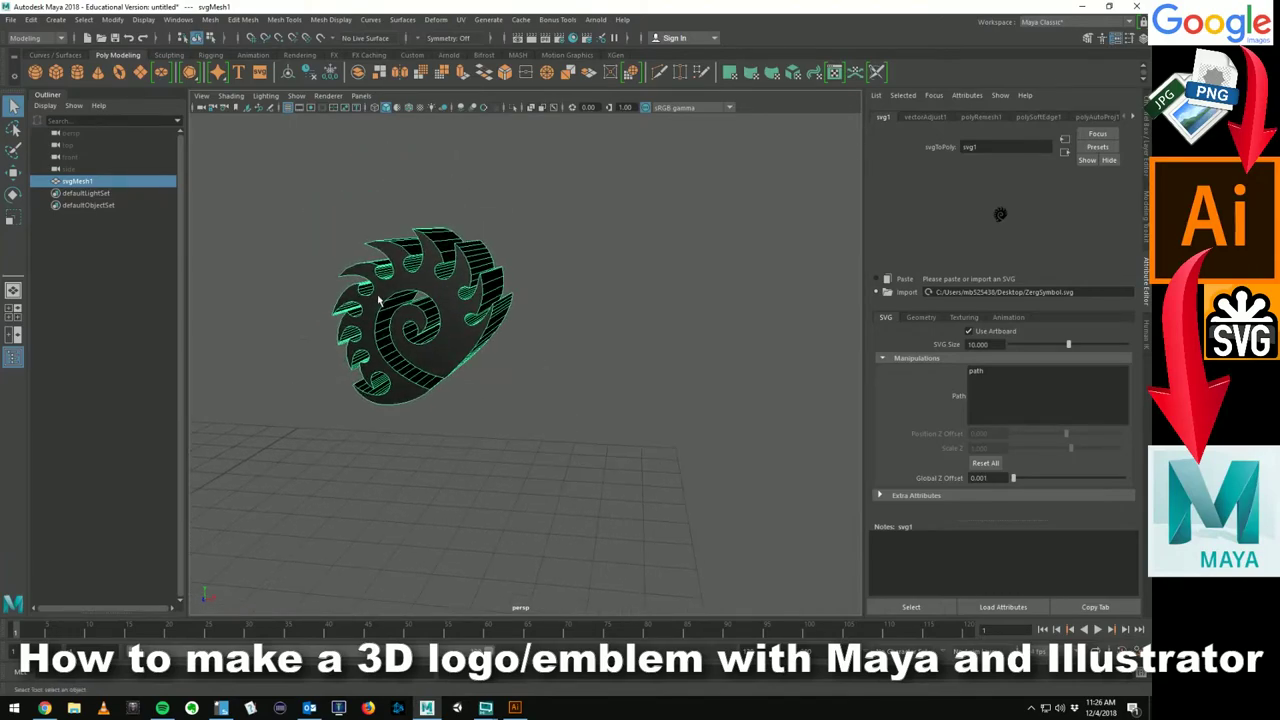
{"action": "right_click_drag", "start_coordinate": [379, 300], "coordinate": [546, 262], "text": "alt"}
Step: Select the symbol mesh and reduce the Extrude Distance in its svg1 geometry settings to about 0.2
{"action": "left_click", "coordinate": [452, 290]}
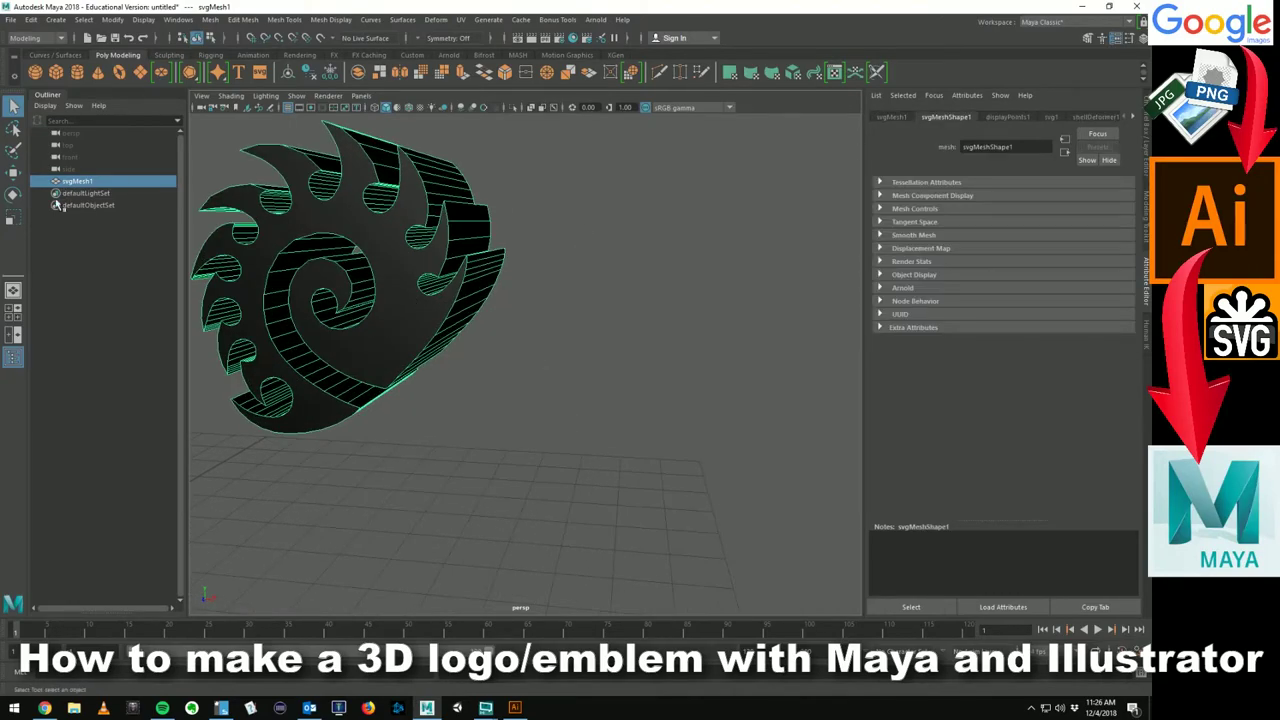
{"action": "left_click", "coordinate": [1052, 118]}
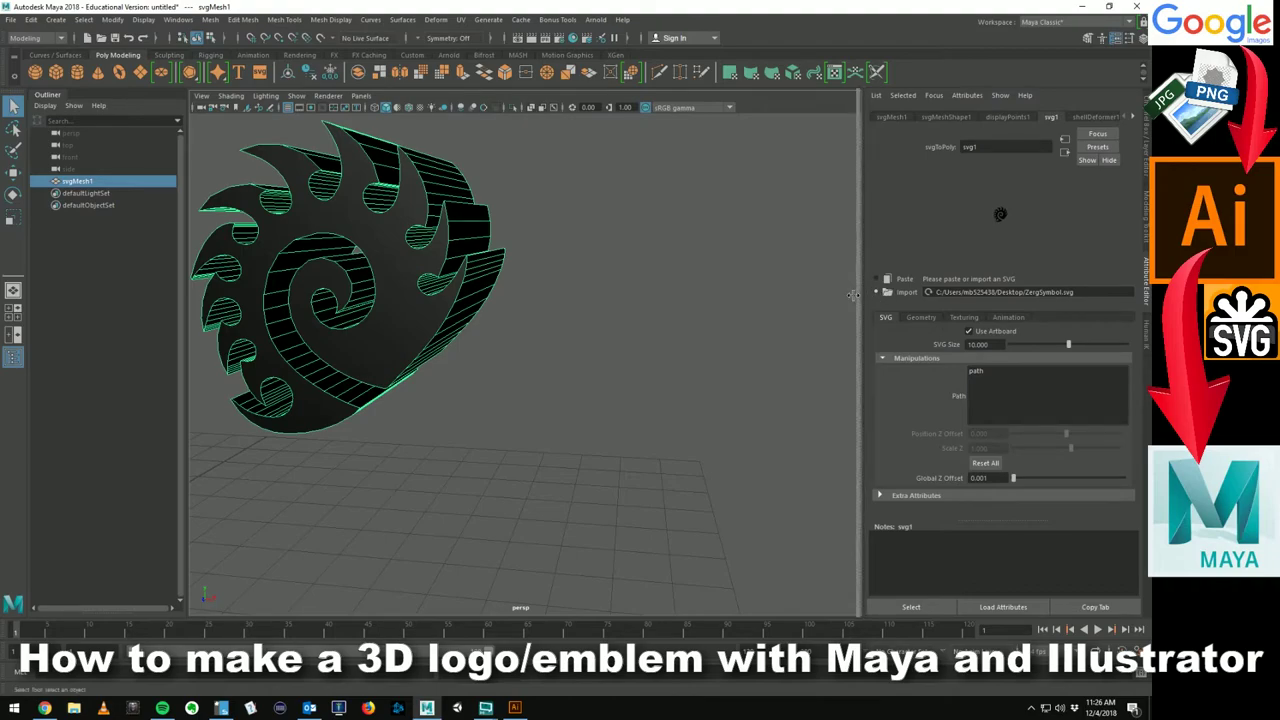
{"action": "left_click_drag", "start_coordinate": [860, 298], "coordinate": [852, 298]}
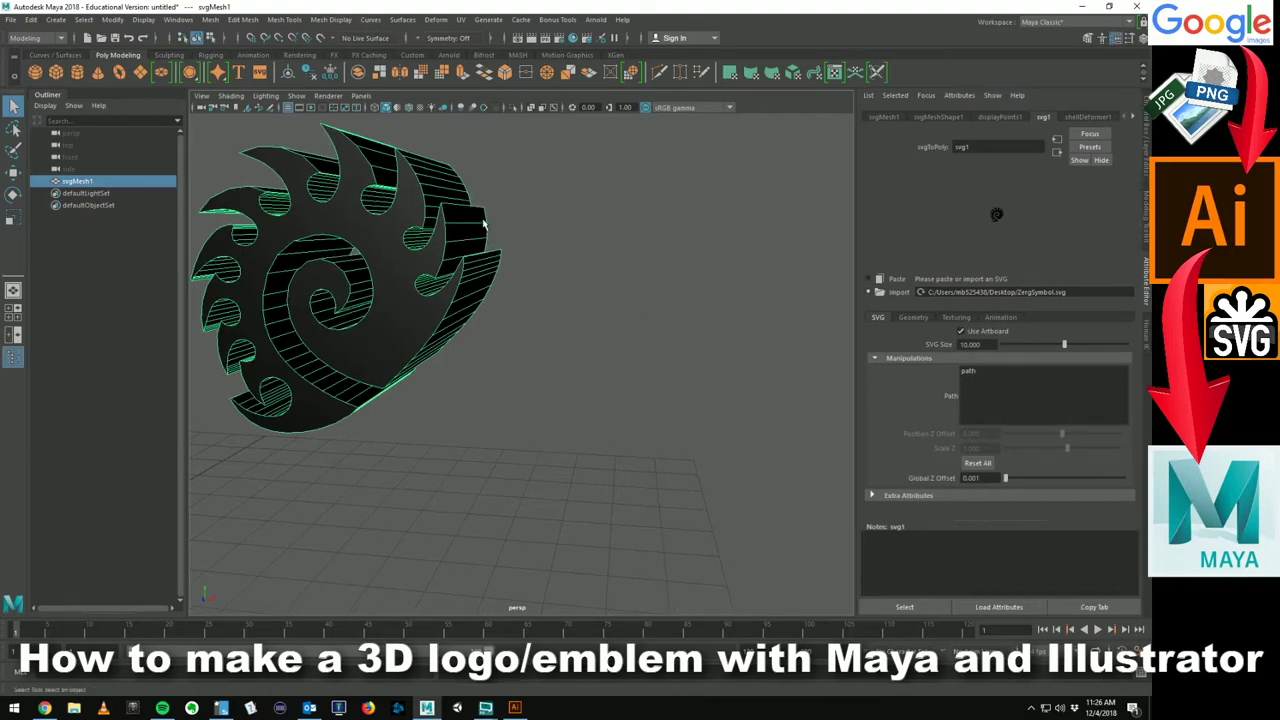
{"action": "left_click", "coordinate": [911, 317]}
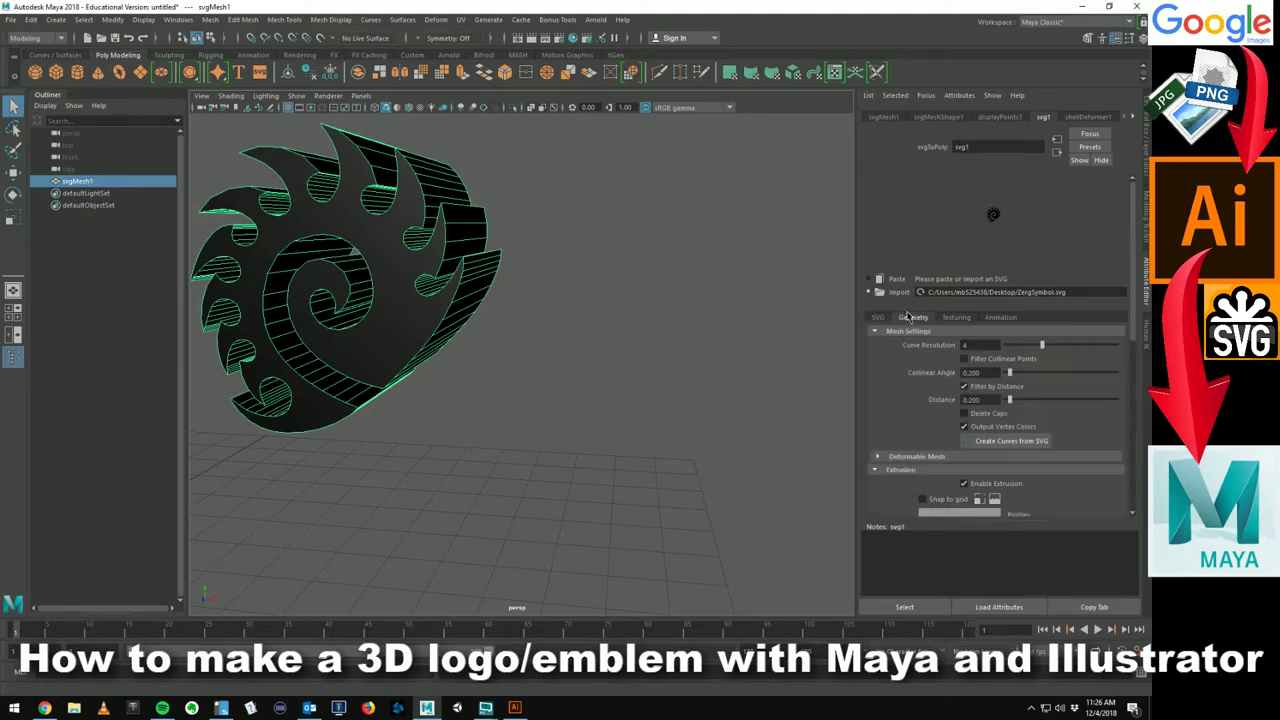
{"action": "scroll", "coordinate": [927, 433], "scroll_direction": "down", "scroll_amount": 3}
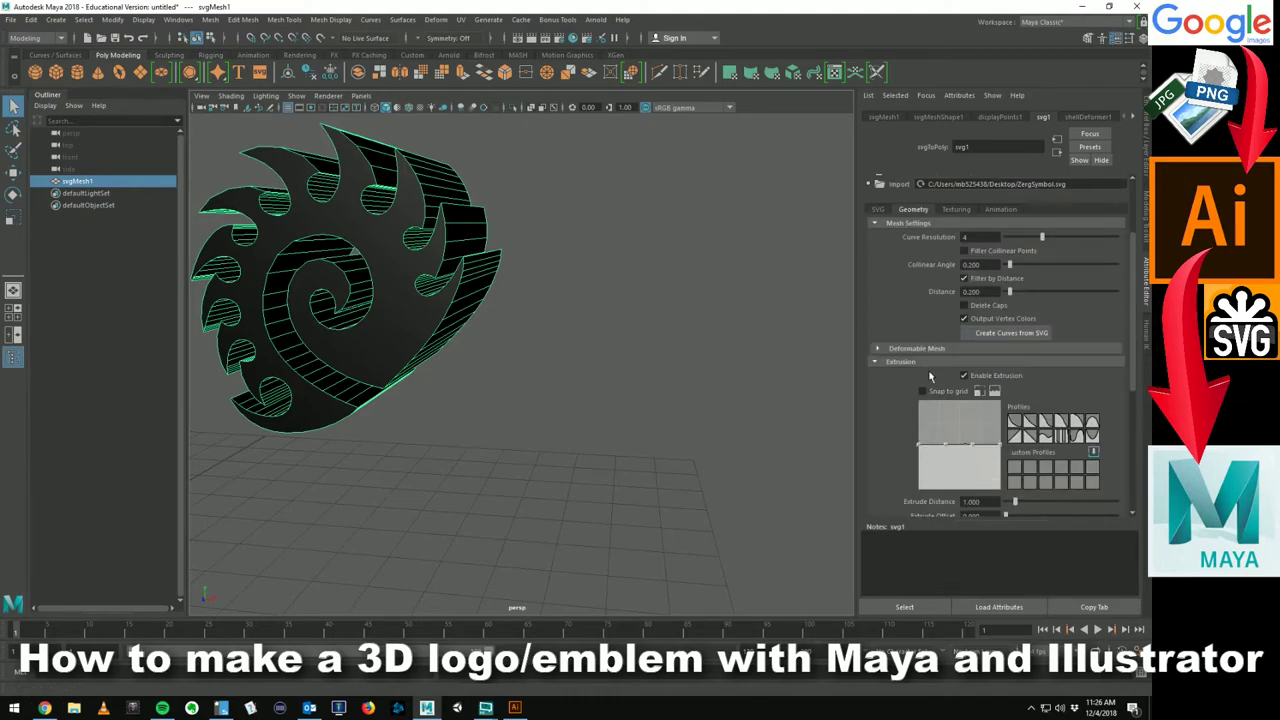
{"action": "scroll", "coordinate": [961, 440], "scroll_direction": "down", "scroll_amount": 3}
{"action": "left_click_drag", "start_coordinate": [657, 340], "coordinate": [530, 232], "text": "alt"}
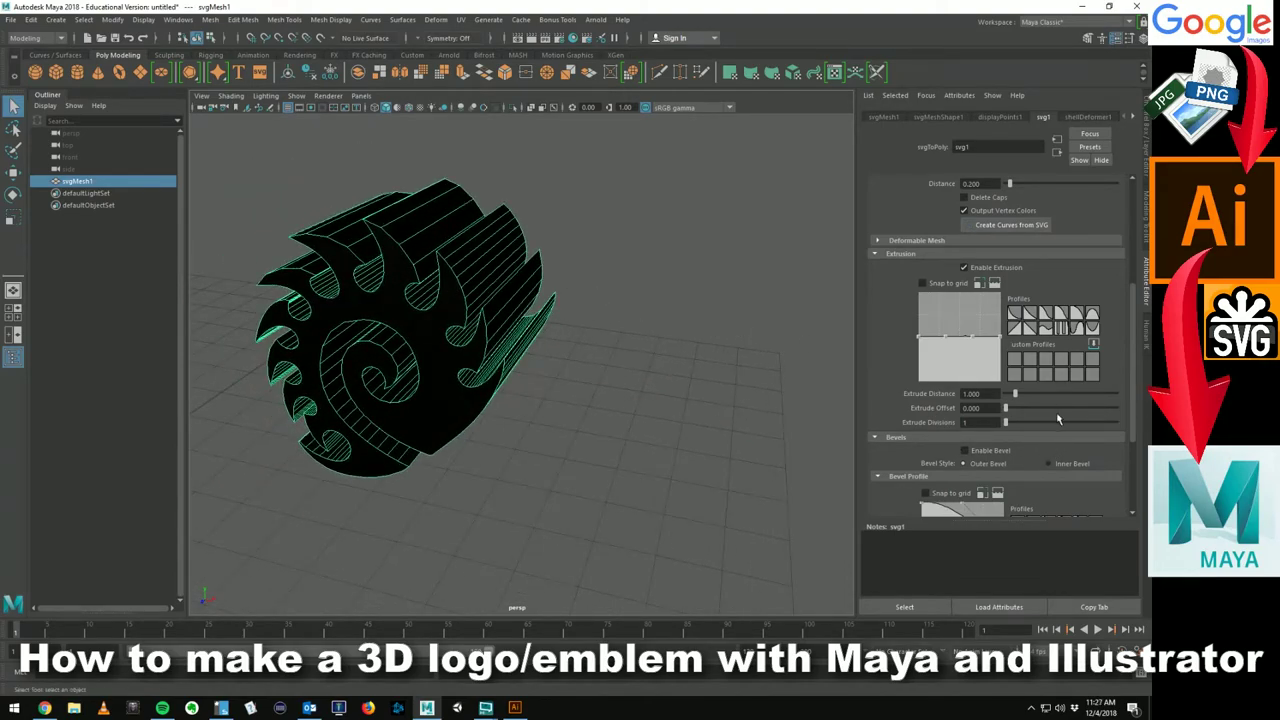
{"action": "left_click_drag", "start_coordinate": [1014, 397], "coordinate": [1007, 397]}
{"action": "left_click_drag", "start_coordinate": [632, 398], "coordinate": [686, 391], "text": "alt"}
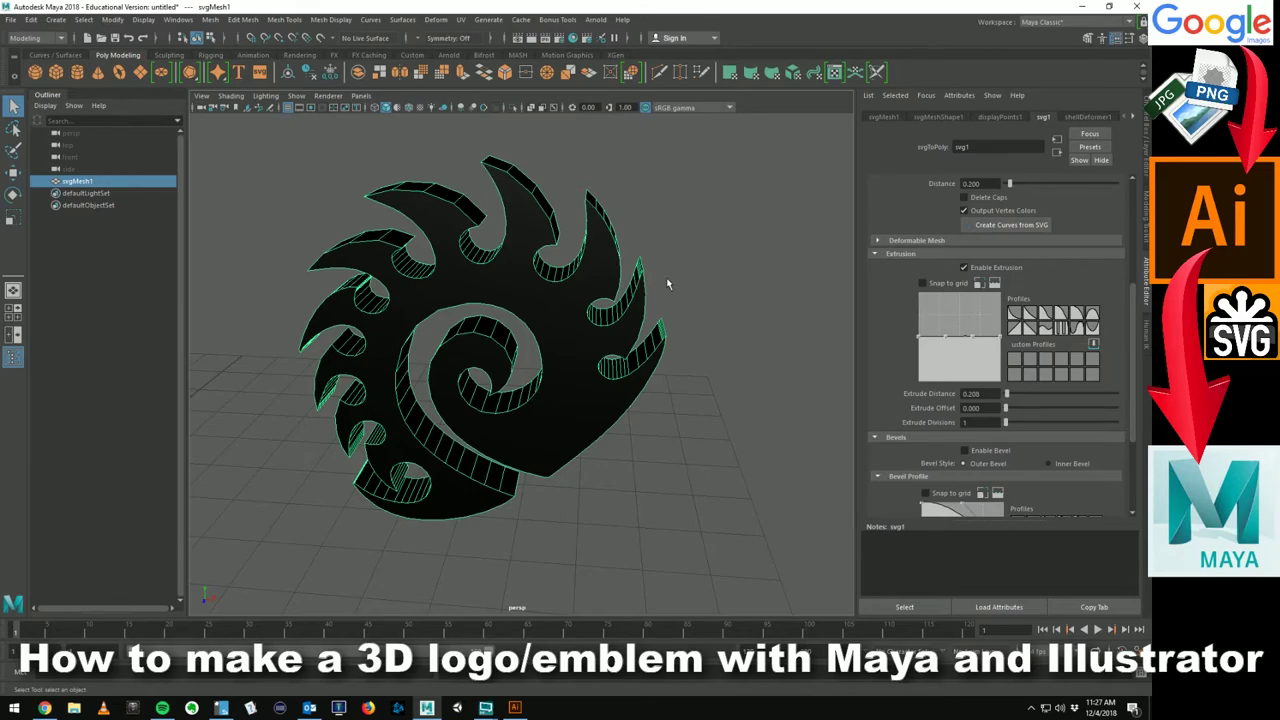
{"action": "left_click_drag", "start_coordinate": [668, 284], "coordinate": [614, 276], "text": "alt"}
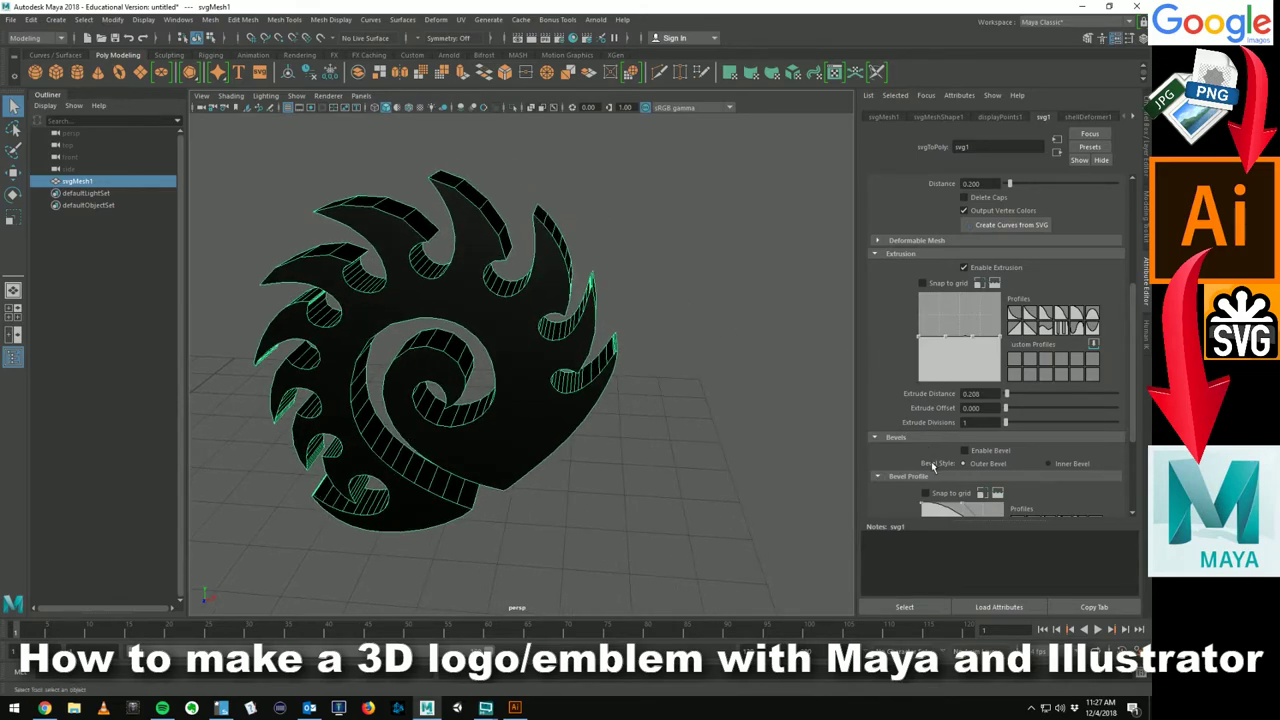
Step: Enable an outer bevel on the extruded symbol mesh
{"action": "scroll", "coordinate": [935, 455], "scroll_direction": "down", "scroll_amount": 2}
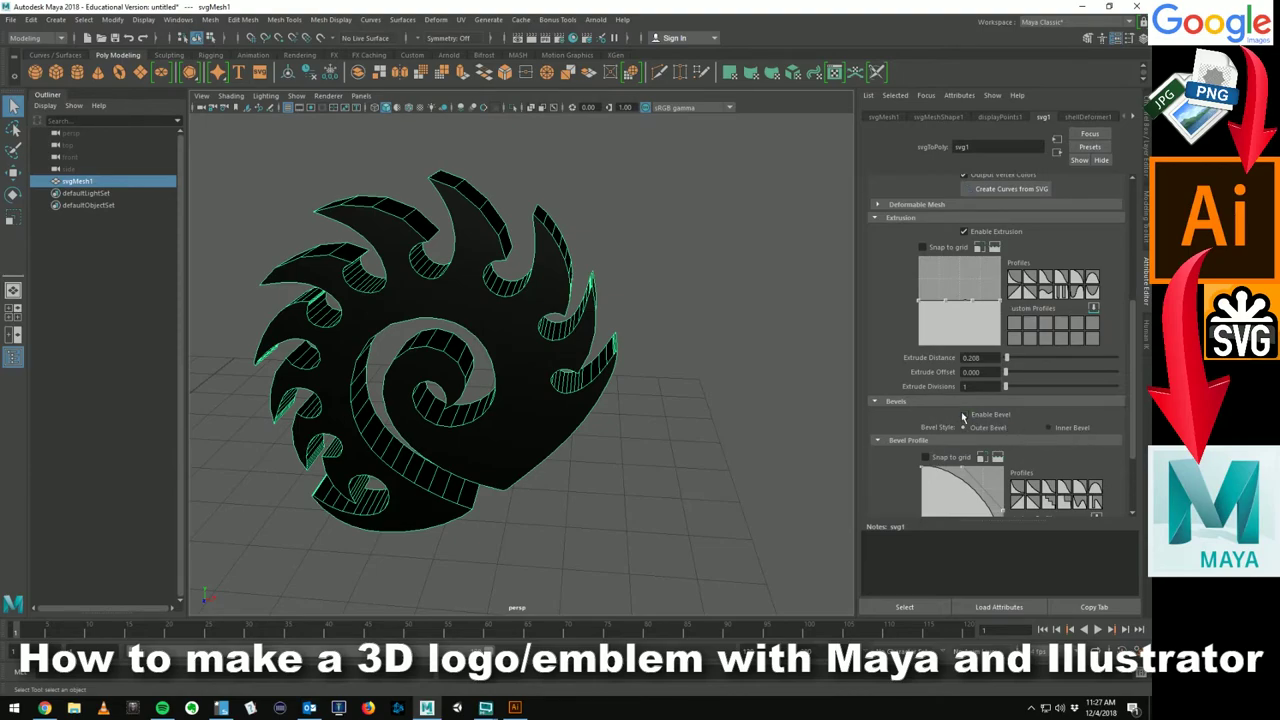
{"action": "left_click", "coordinate": [965, 415]}
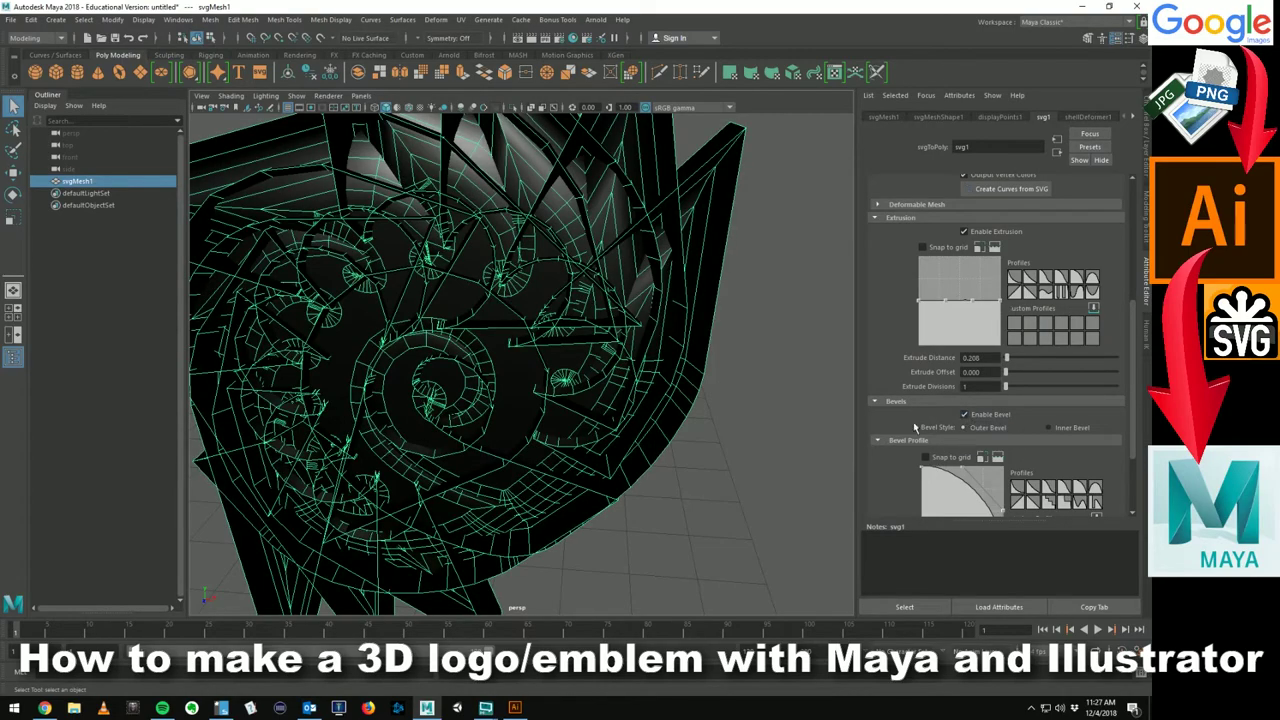
{"action": "mouse_move", "coordinate": [757, 371]}
{"action": "left_mouse_down", "text": "alt"}
{"action": "mouse_move", "coordinate": [637, 375]}
{"action": "mouse_move", "coordinate": [748, 356]}
{"action": "left_mouse_up", "text": "alt"}
{"action": "scroll", "coordinate": [973, 402], "scroll_direction": "down", "scroll_amount": 3}
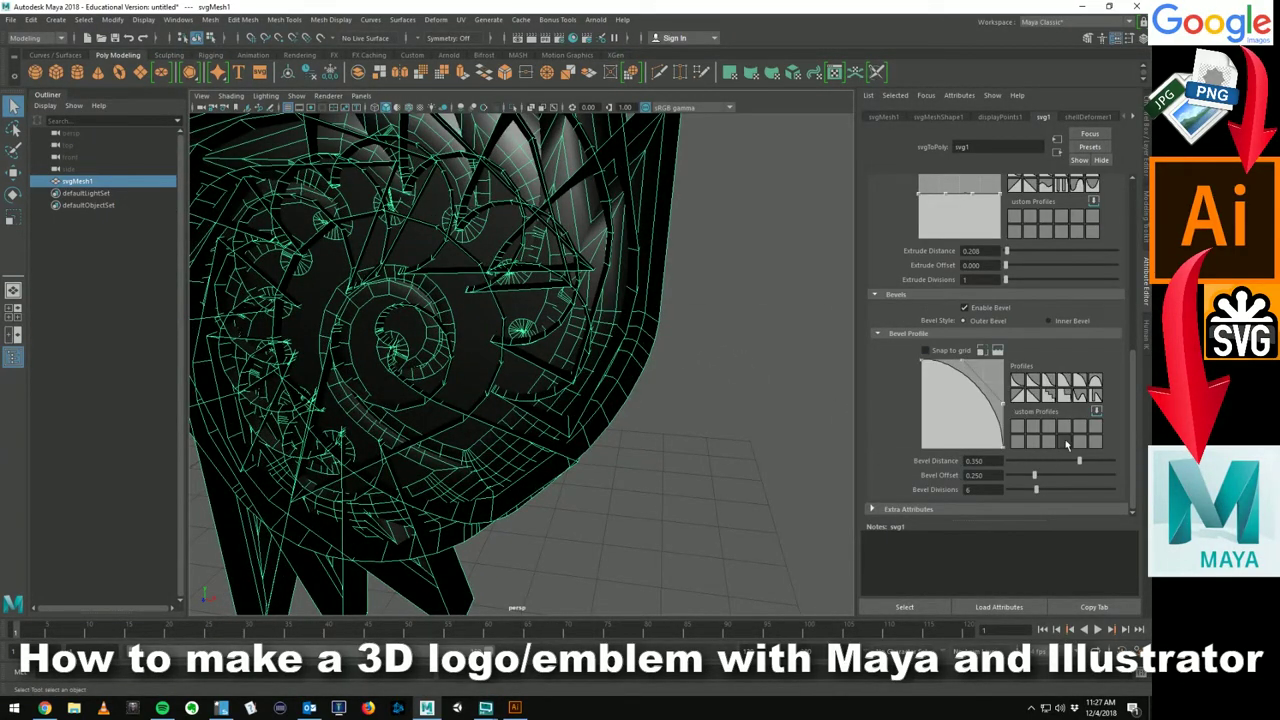
Step: Reduce the outer bevel's Bevel Distance to about 0.03 and its Bevel Offset to about 0.08 on the symbol mesh
{"action": "left_click_drag", "start_coordinate": [1076, 465], "coordinate": [1061, 467]}
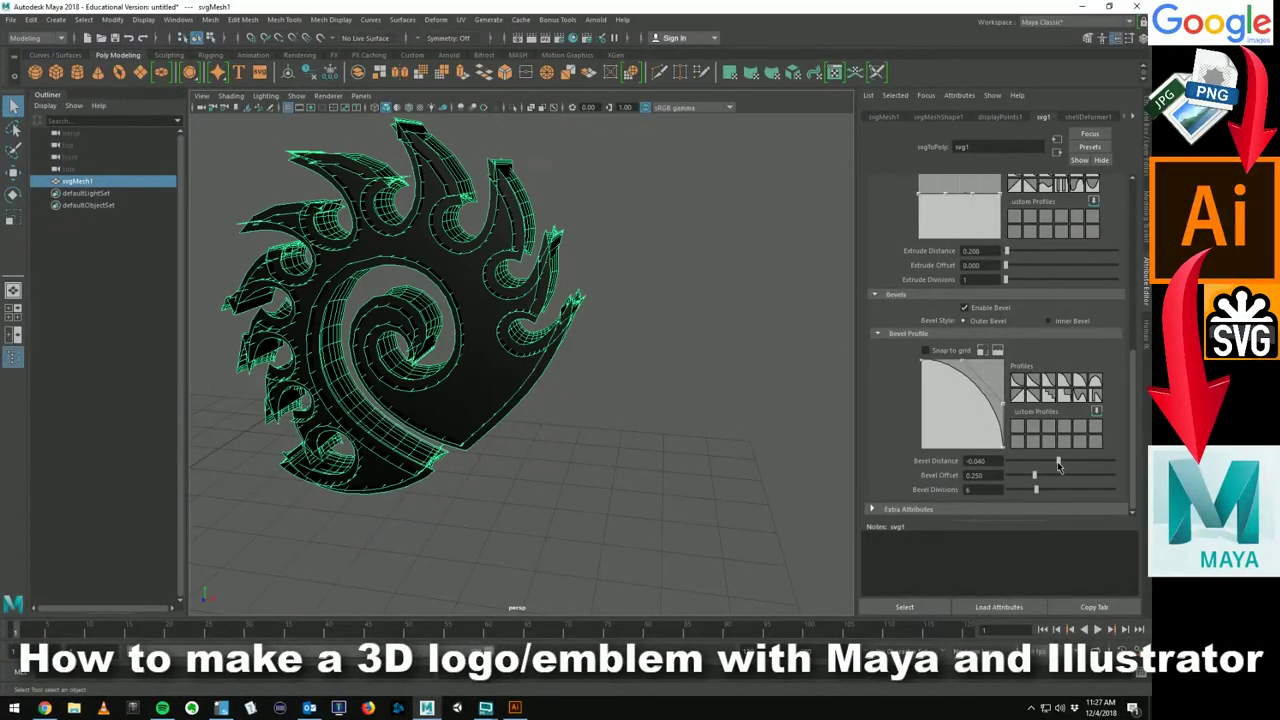
{"action": "left_click_drag", "start_coordinate": [1061, 462], "coordinate": [1060, 463]}
{"action": "left_click_drag", "start_coordinate": [674, 421], "coordinate": [529, 373], "text": "alt"}
{"action": "right_click_drag", "start_coordinate": [529, 373], "coordinate": [600, 260], "text": "alt"}
{"action": "middle_click_drag", "start_coordinate": [600, 260], "coordinate": [755, 306], "text": "alt"}
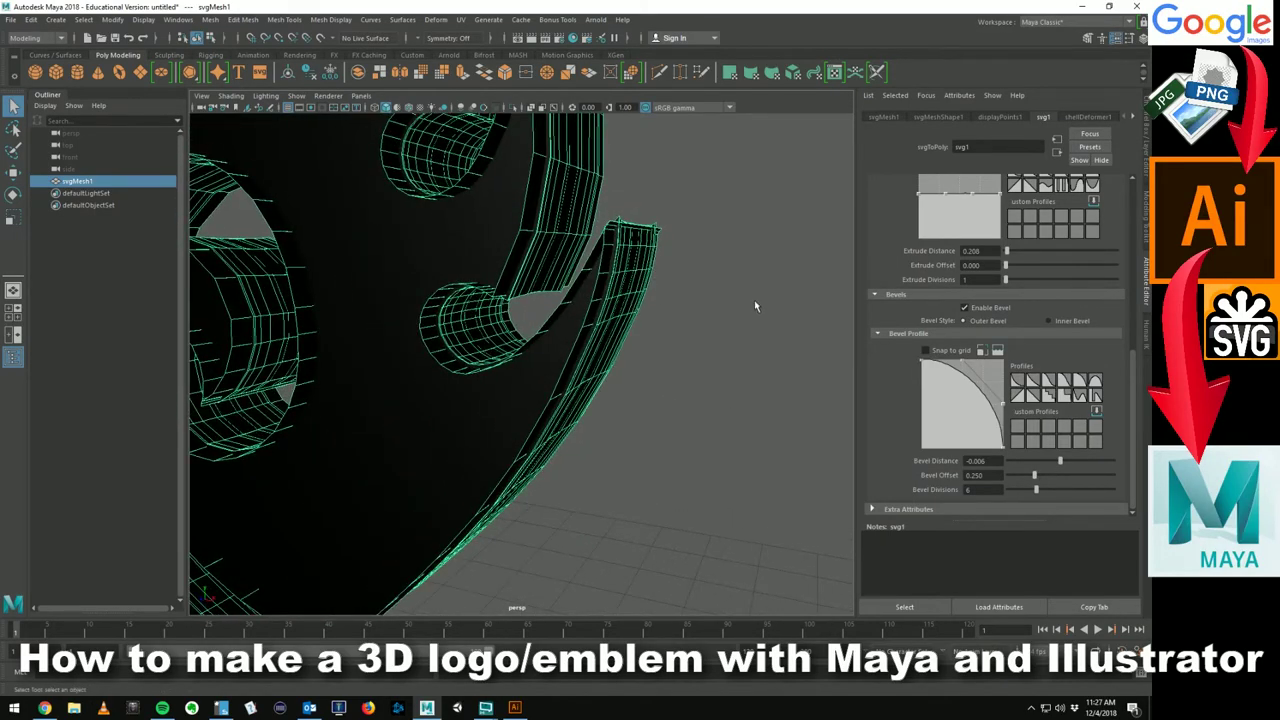
{"action": "left_click_drag", "start_coordinate": [1057, 460], "coordinate": [1063, 462]}
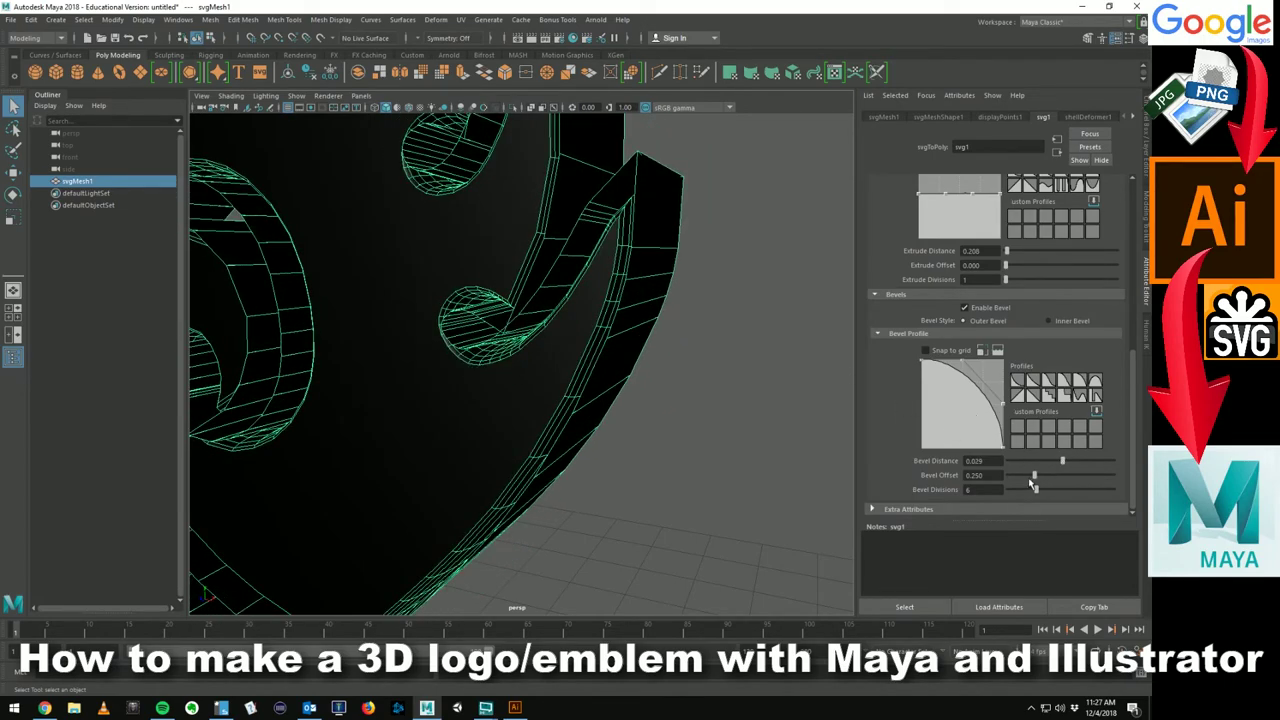
{"action": "left_click_drag", "start_coordinate": [1031, 480], "coordinate": [1017, 476]}
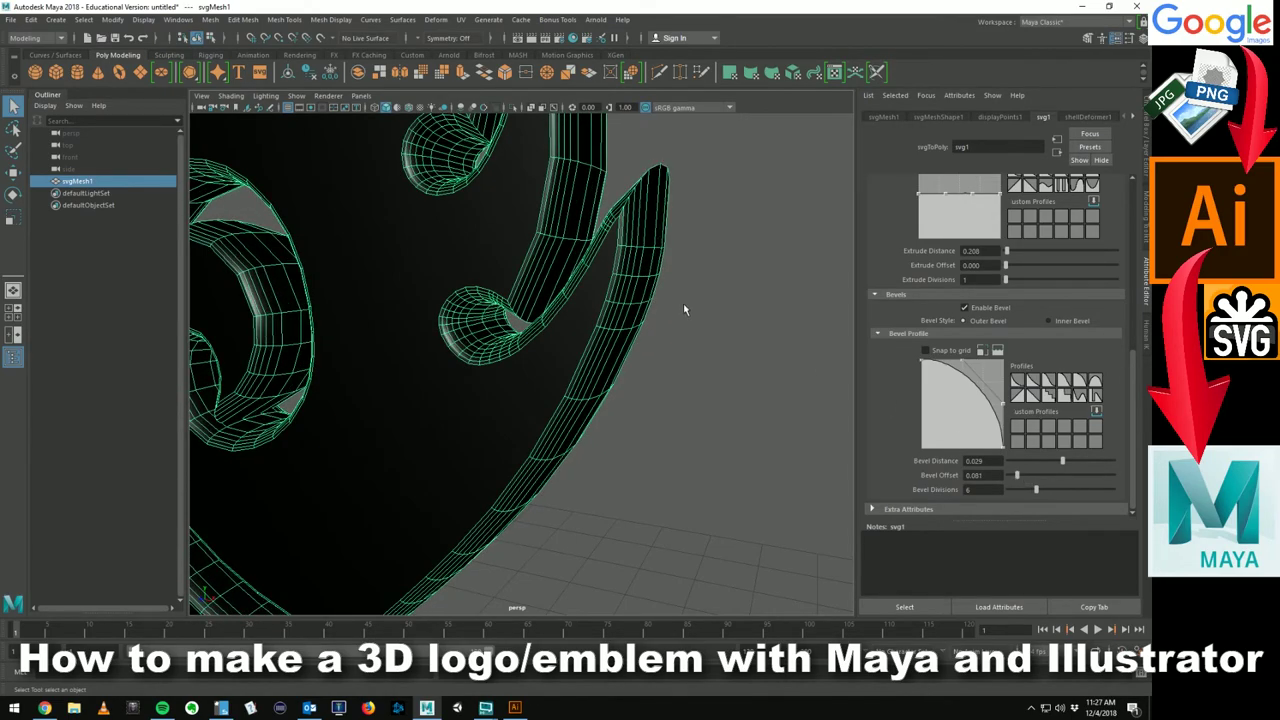
Step: Inspect the beveled edges, spikes and spiral of the extruded symbol from several angles and distances
{"action": "left_click_drag", "start_coordinate": [685, 309], "coordinate": [684, 437], "text": "alt"}
{"action": "left_click", "coordinate": [717, 505]}
{"action": "left_click_drag", "start_coordinate": [427, 381], "coordinate": [494, 362], "text": "alt"}
{"action": "middle_click_drag", "start_coordinate": [494, 362], "coordinate": [536, 388], "text": "alt"}
{"action": "right_click_drag", "start_coordinate": [680, 264], "coordinate": [447, 266], "text": "alt"}
{"action": "middle_click_drag", "start_coordinate": [533, 317], "coordinate": [514, 278], "text": "alt"}
{"action": "left_click", "coordinate": [522, 378]}
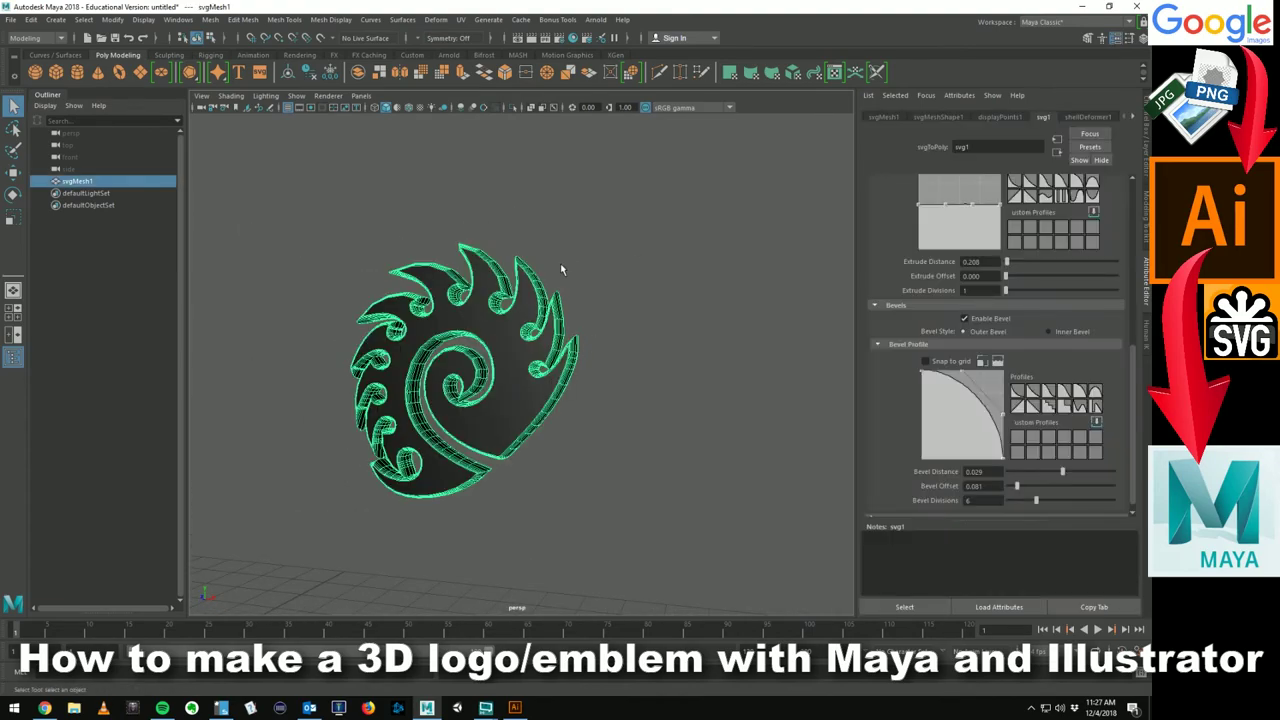
{"action": "scroll", "coordinate": [590, 300], "scroll_direction": "up", "scroll_amount": 3}
{"action": "right_click_drag", "start_coordinate": [549, 315], "coordinate": [706, 430]}
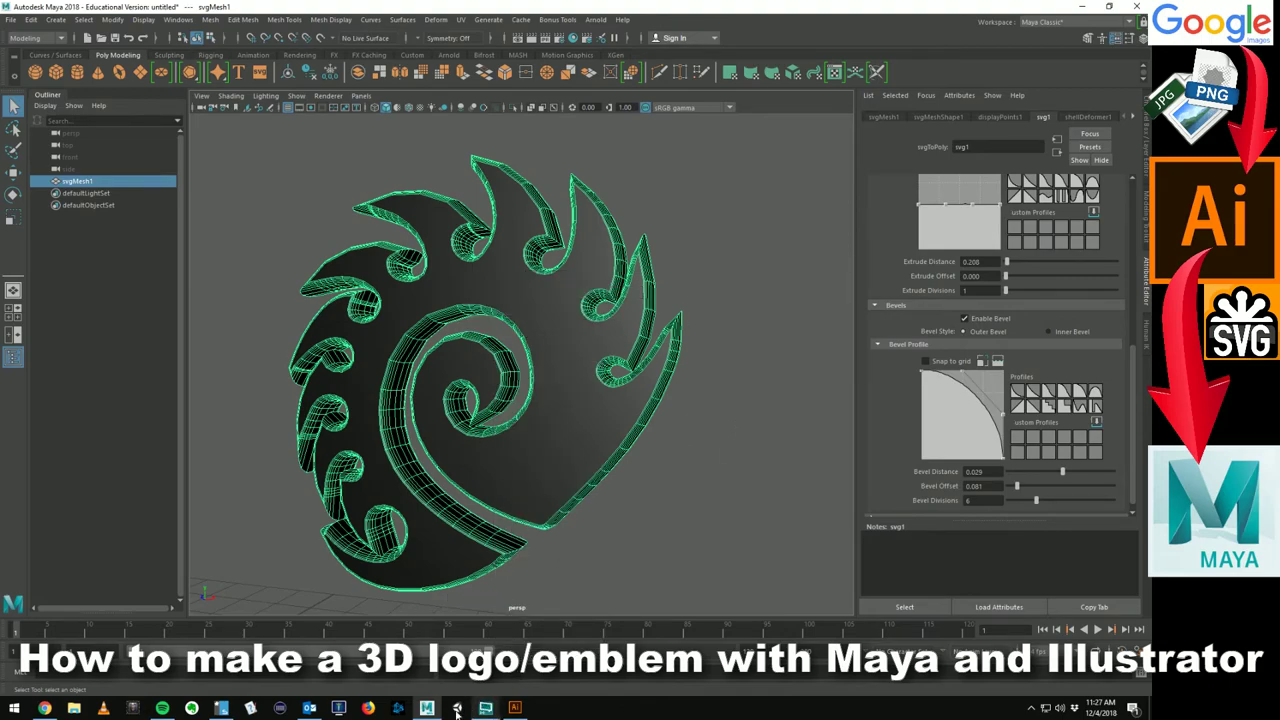
{"action": "middle_click_drag", "start_coordinate": [678, 357], "coordinate": [701, 353], "text": "alt"}
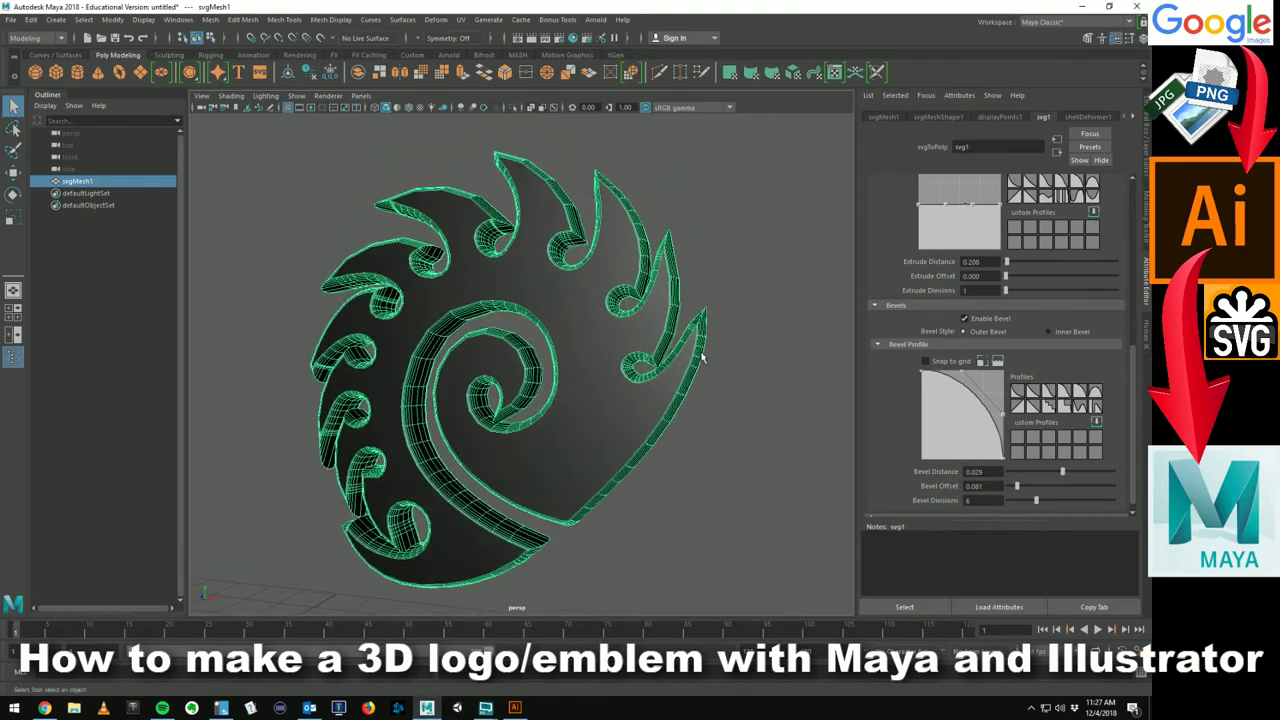
{"action": "left_click_drag", "start_coordinate": [703, 358], "coordinate": [686, 385], "text": "alt"}
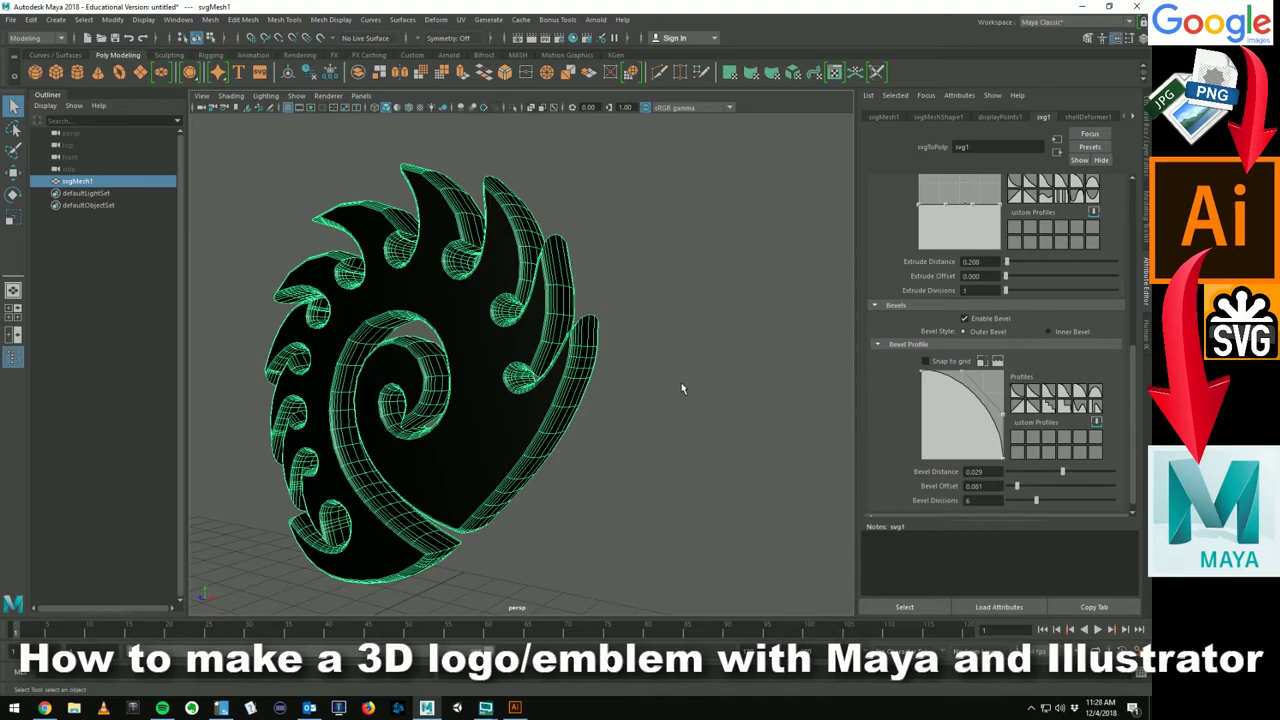
{"action": "middle_click_drag", "start_coordinate": [650, 419], "coordinate": [690, 393], "text": "alt"}
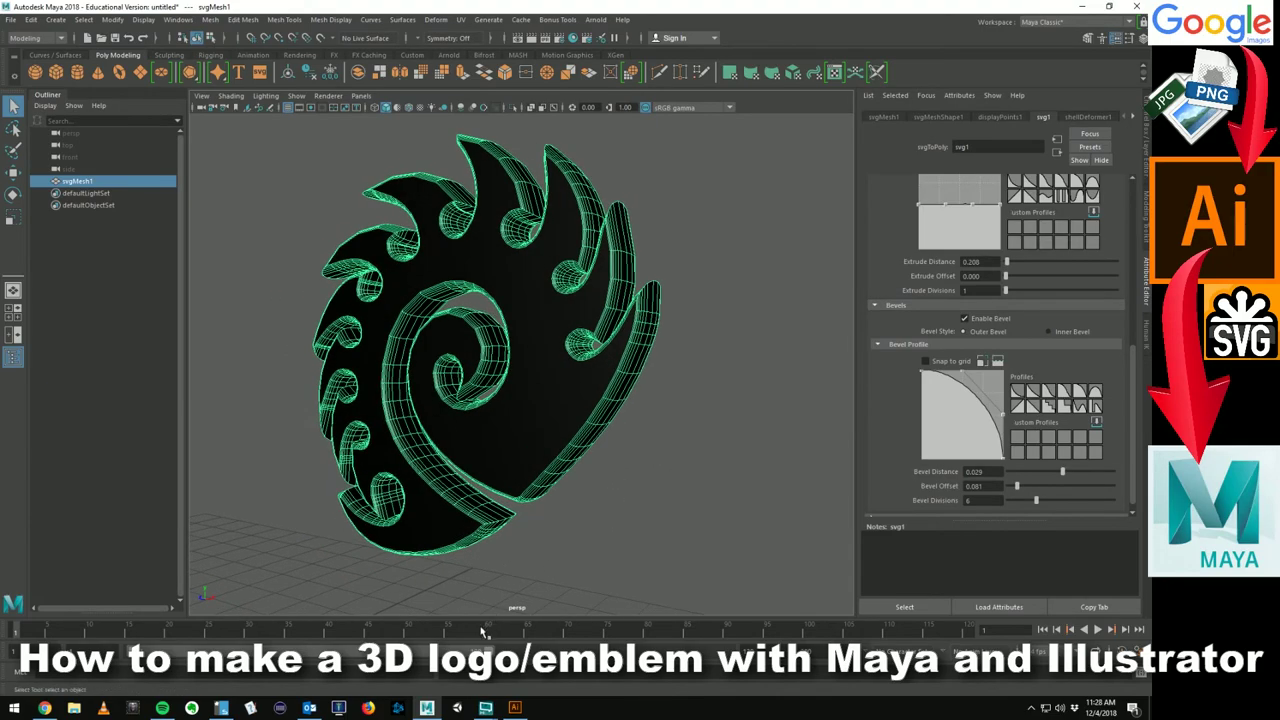
Step: Revisit the Zerg source image in Chrome and the vector artwork in Illustrator, and return to Maya
{"action": "left_click", "coordinate": [44, 707]}
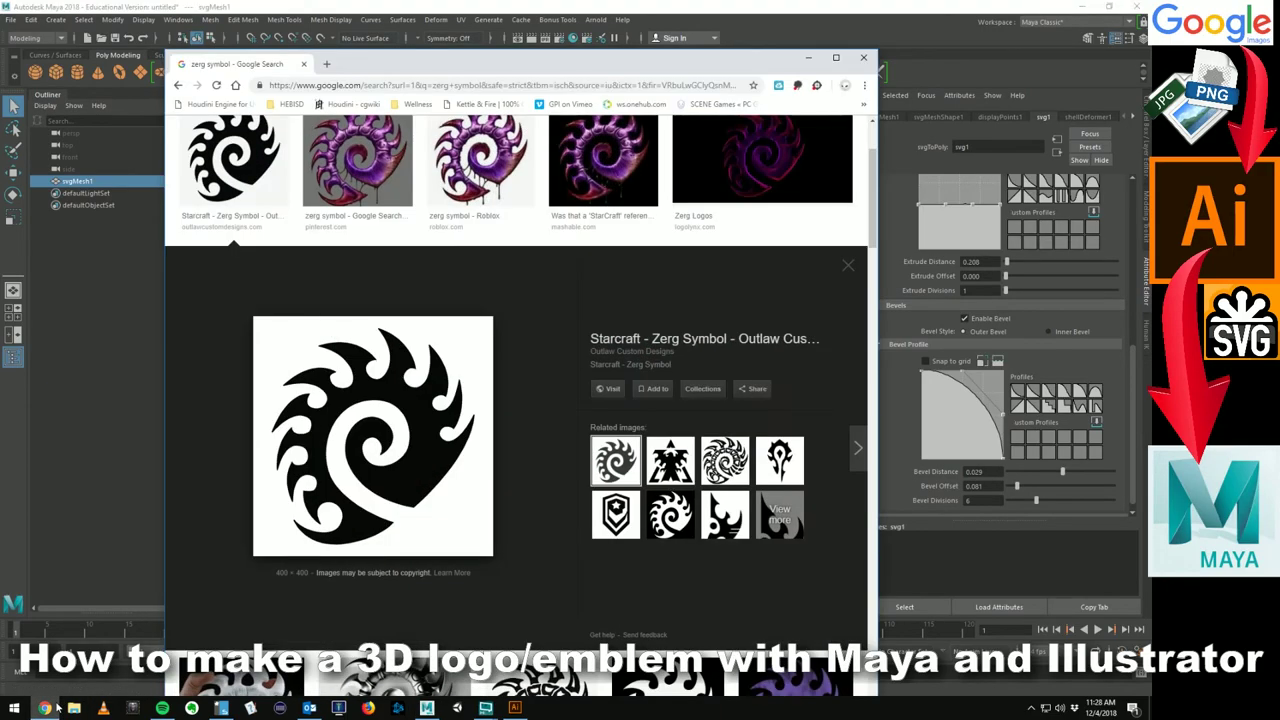
{"action": "left_click", "coordinate": [515, 708]}
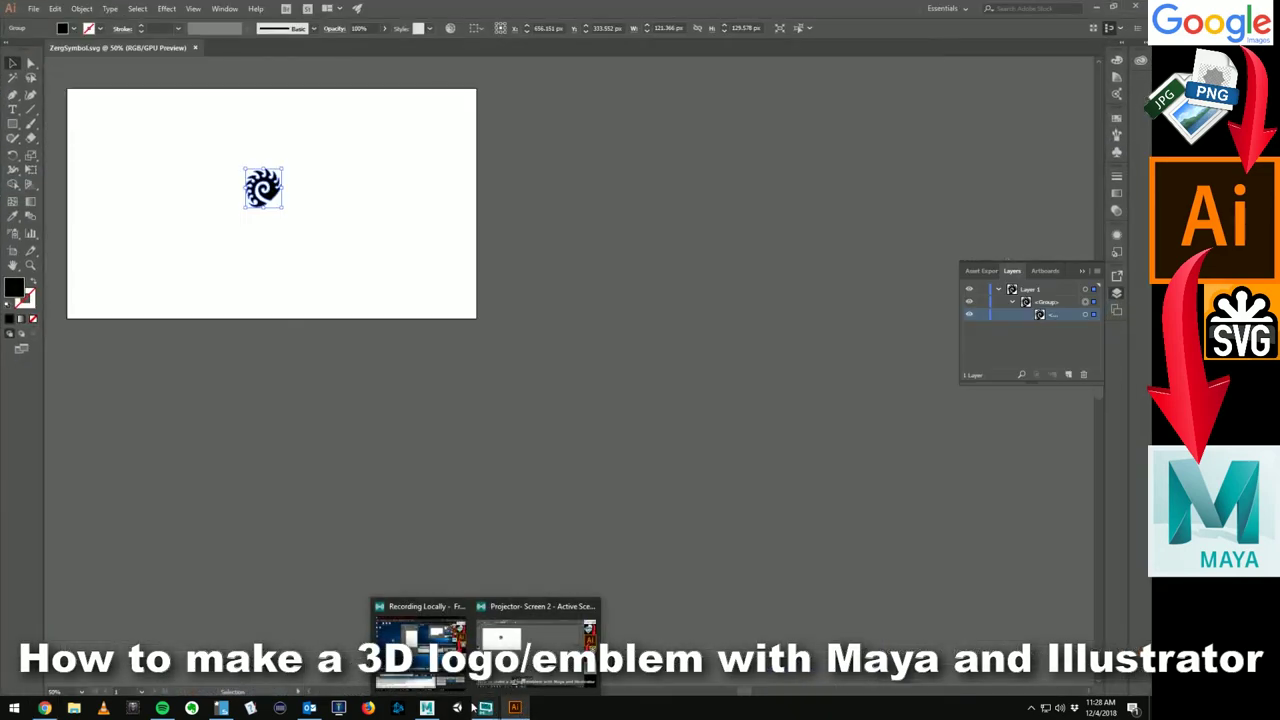
{"action": "left_click", "coordinate": [427, 707]}
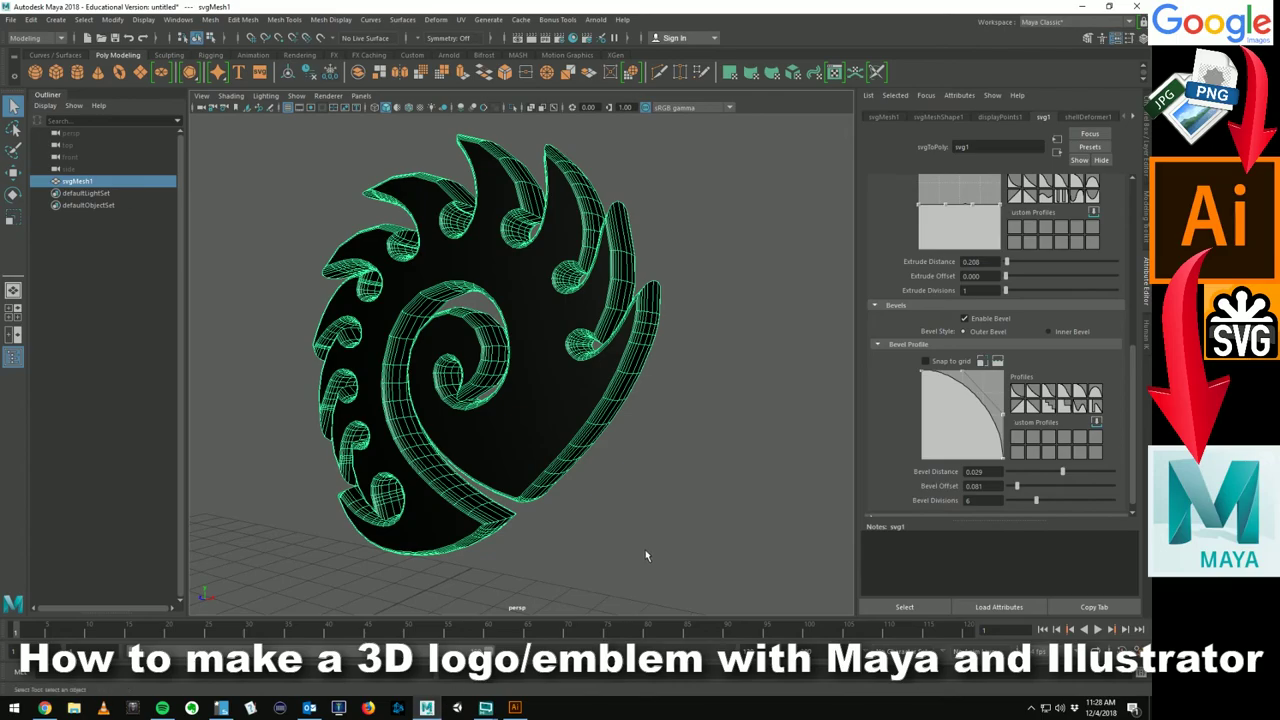
{"action": "left_click_drag", "start_coordinate": [645, 549], "coordinate": [697, 500], "text": "alt"}
{"action": "left_click", "coordinate": [687, 468]}
{"action": "left_click", "coordinate": [598, 285]}
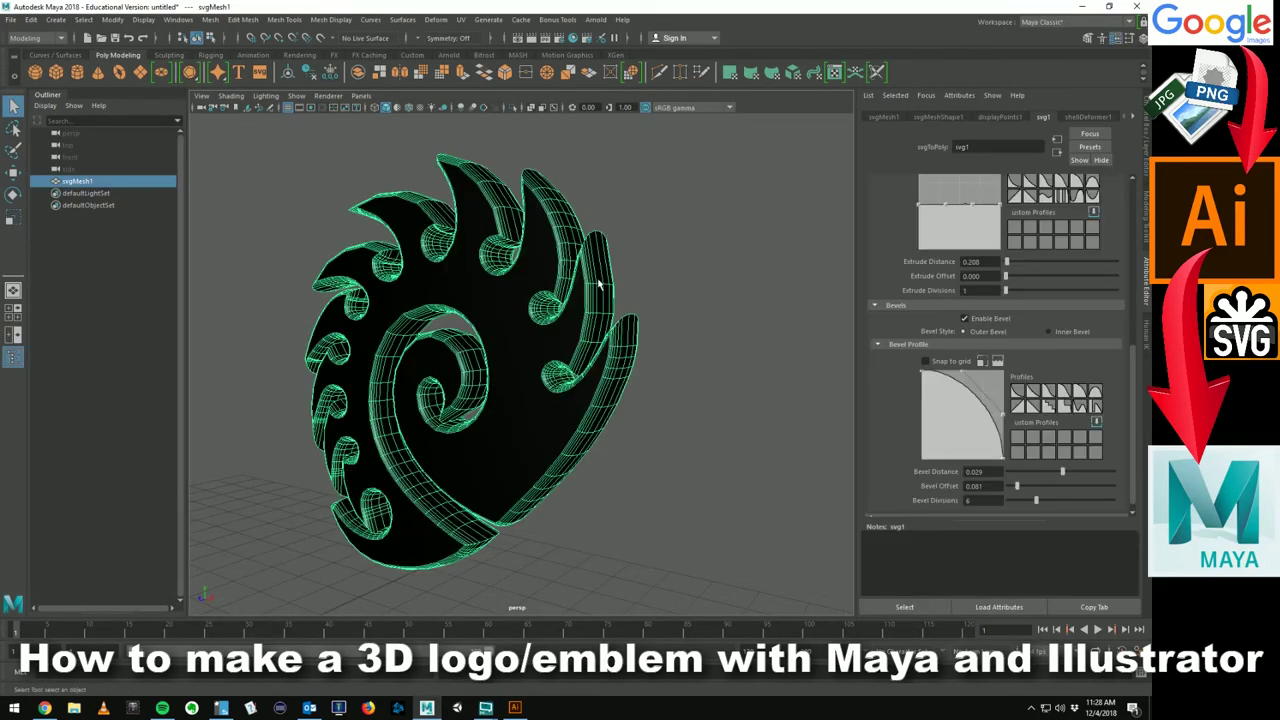
{"action": "right_click_drag", "start_coordinate": [566, 328], "coordinate": [734, 486]}
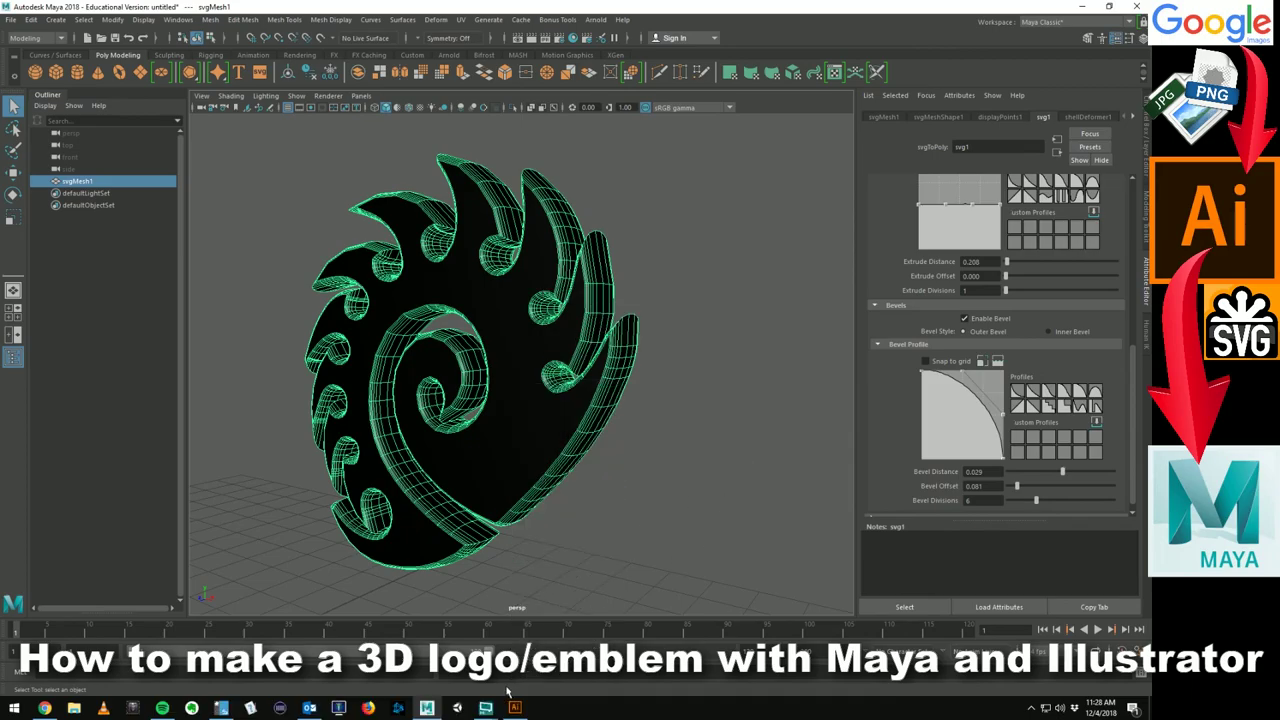